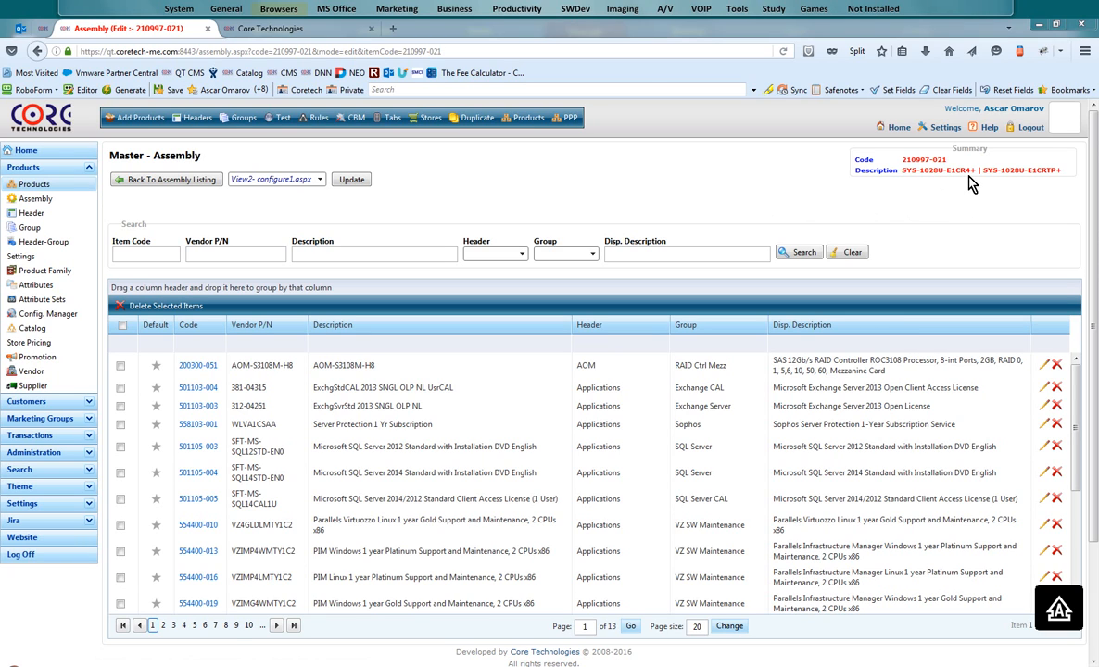
# Start duplicating the assembly and change the copy's product description to "SYS-1028U-TR4+ | SYS-1028U-TRT+".
pyautogui.click(471, 119)
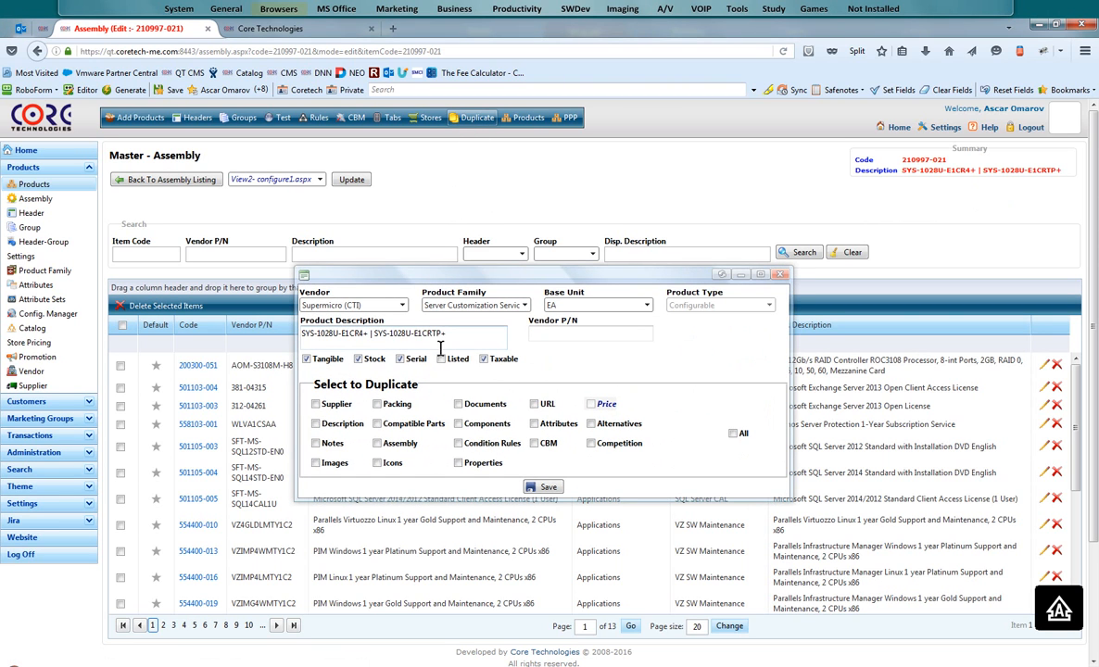
pyautogui.click(451, 334)
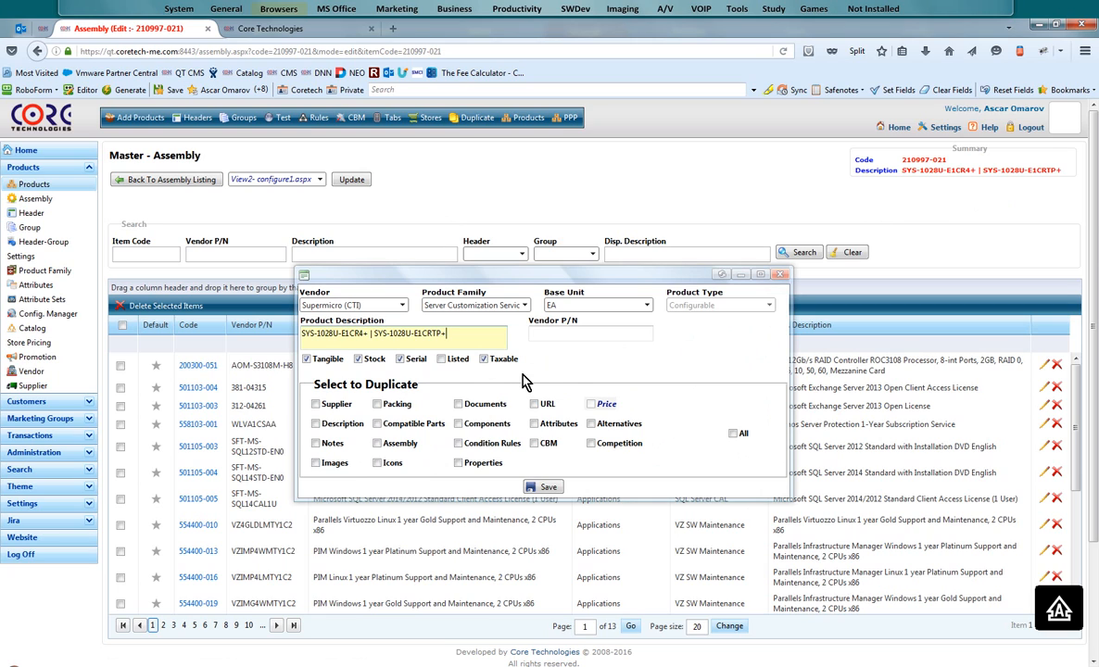
pyautogui.press('Home')
pyautogui.press('Right')
pyautogui.press('Right')
pyautogui.press('Right')
pyautogui.press('Right')
pyautogui.press('Right')
pyautogui.press('Right')
pyautogui.press('Right')
pyautogui.press('Right')
pyautogui.press('Right')
pyautogui.press('Right')
pyautogui.press('Delete')
pyautogui.press('Delete')
pyautogui.press('Delete')
pyautogui.write('t')
pyautogui.press('BackSpace')
pyautogui.write('T')
pyautogui.press('Right')
pyautogui.press('Delete')
pyautogui.press('Delete')
pyautogui.press('Delete')
pyautogui.press('Delete')
pyautogui.press('Right')
pyautogui.press('Delete')
pyautogui.write('RT')
# Copy "SYS-1028U-TR" from the product description and set the vendor part number to "SYS-1028U-TR-A".
pyautogui.hotkey('ctrl', 'Left')
pyautogui.hotkey('ctrl', 'Left')
pyautogui.hotkey('ctrl', 'Left')
pyautogui.hotkey('ctrl', 'Left')
pyautogui.hotkey('shift', 'Left')
pyautogui.hotkey('shift', 'Left')
pyautogui.hotkey('shift', 'Left')
pyautogui.hotkey('shift', 'Left')
pyautogui.hotkey('shift', 'Left')
pyautogui.hotkey('shift', 'Left')
pyautogui.hotkey('shift', 'Left')
pyautogui.hotkey('shift', 'Left')
pyautogui.hotkey('shift', 'Left')
pyautogui.hotkey('shift', 'Left')
pyautogui.hotkey('shift', 'Left')
pyautogui.hotkey('shift', 'Left')
pyautogui.hotkey('ctrl', 'c')
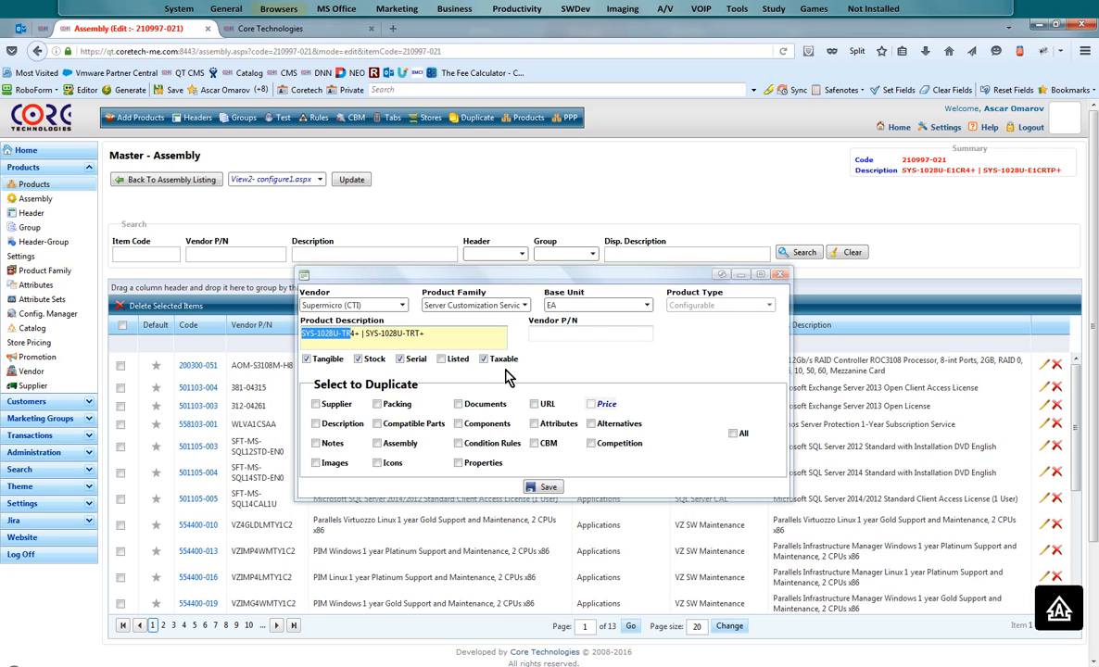
pyautogui.click(607, 332)
pyautogui.hotkey('ctrl', 'v')
pyautogui.write('-A')
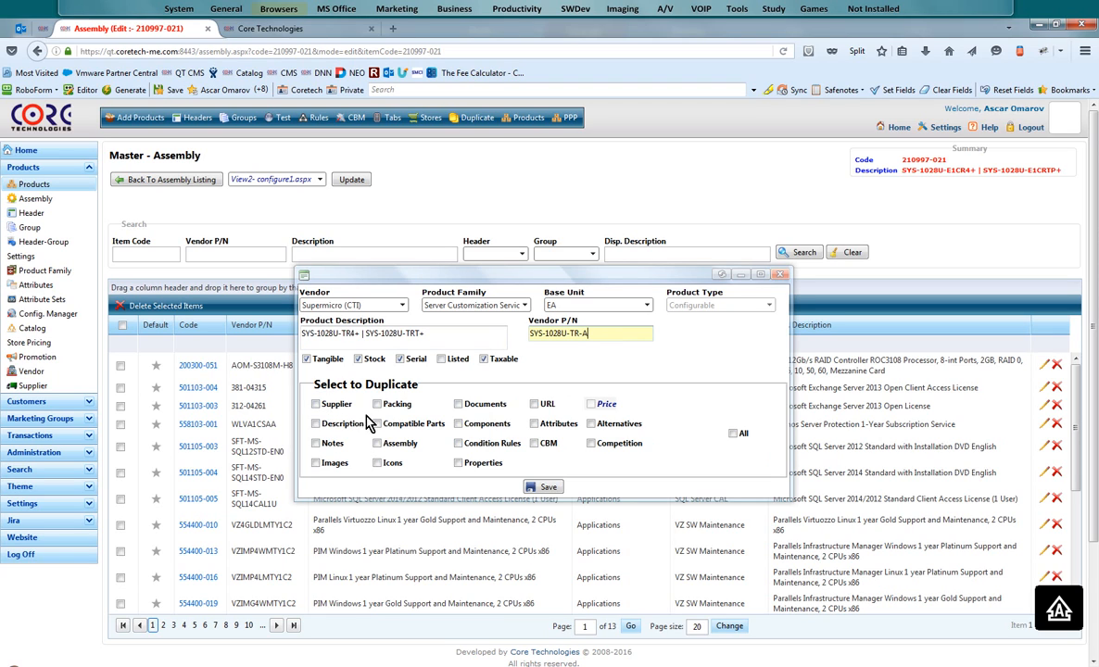
# Select everything for duplication except Supplier, Packing, URL and Price, and save the duplicate product.
pyautogui.click(316, 425)
pyautogui.click(316, 444)
pyautogui.click(316, 462)
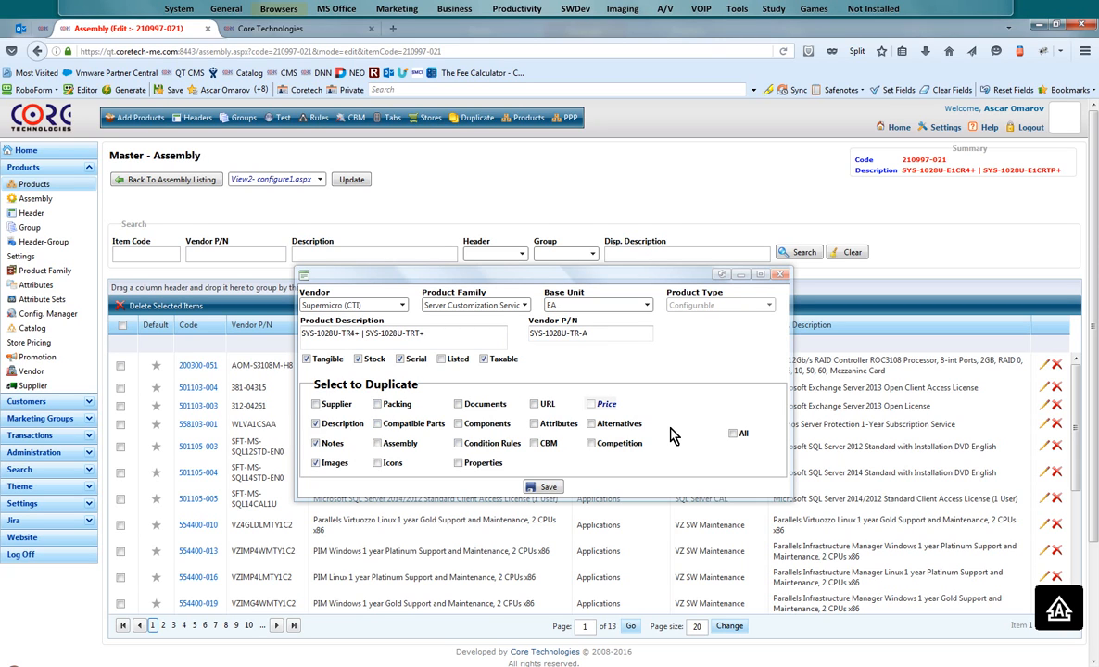
pyautogui.click(733, 434)
pyautogui.click(535, 406)
pyautogui.click(316, 404)
pyautogui.click(377, 406)
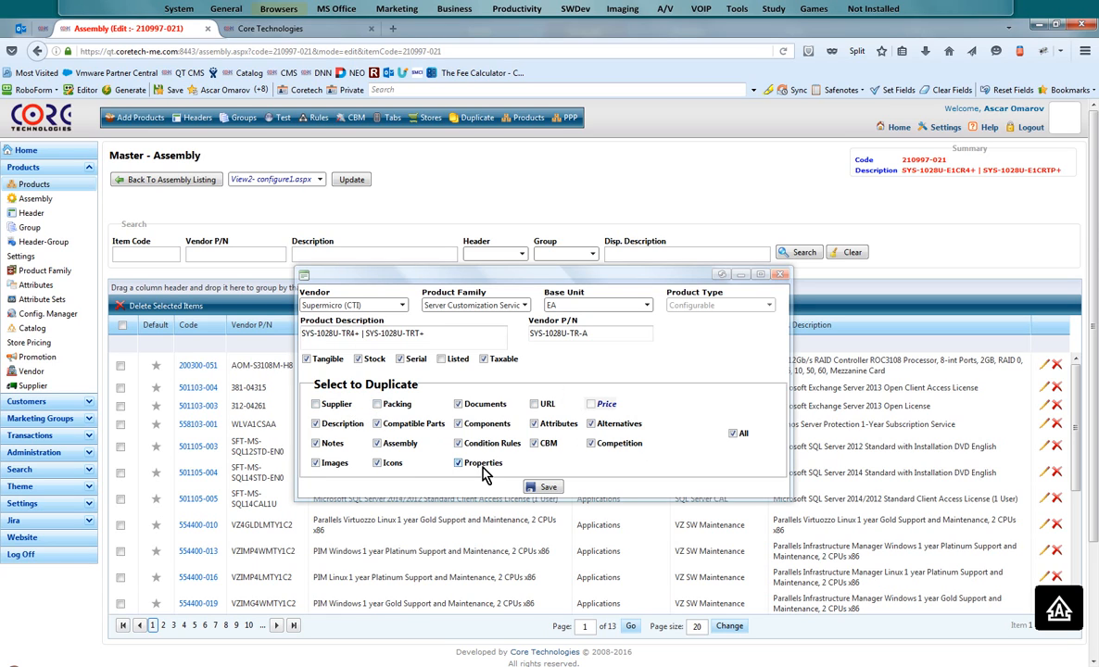
pyautogui.click(544, 493)
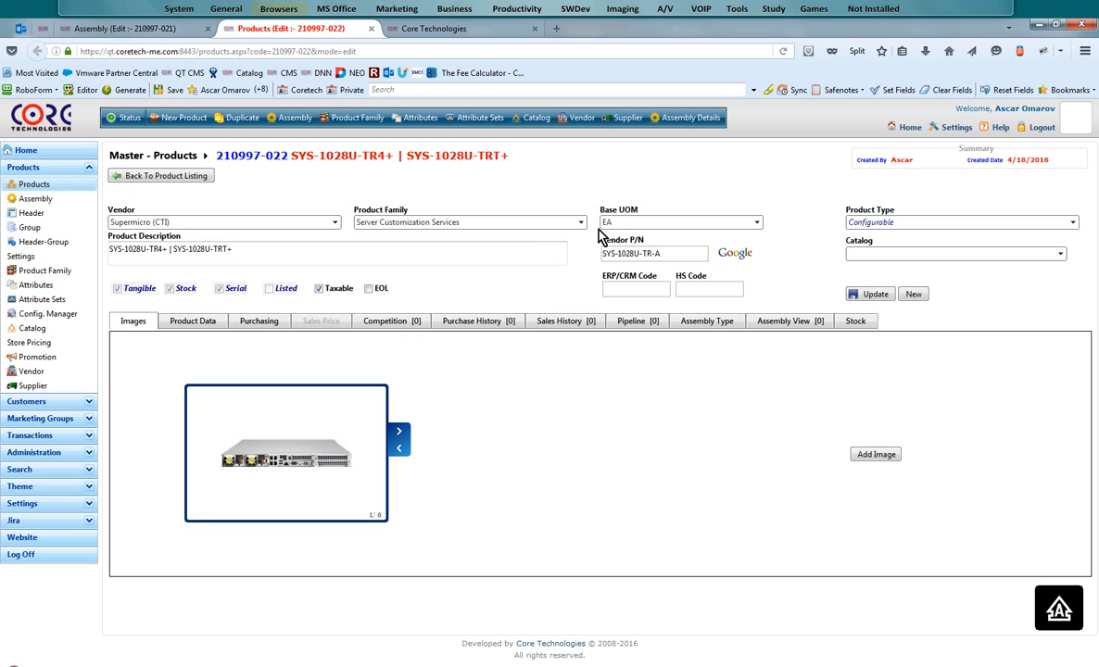
# Open the duplicated product's assembly details and review its header settings, group settings and condition rules.
pyautogui.click(677, 123)
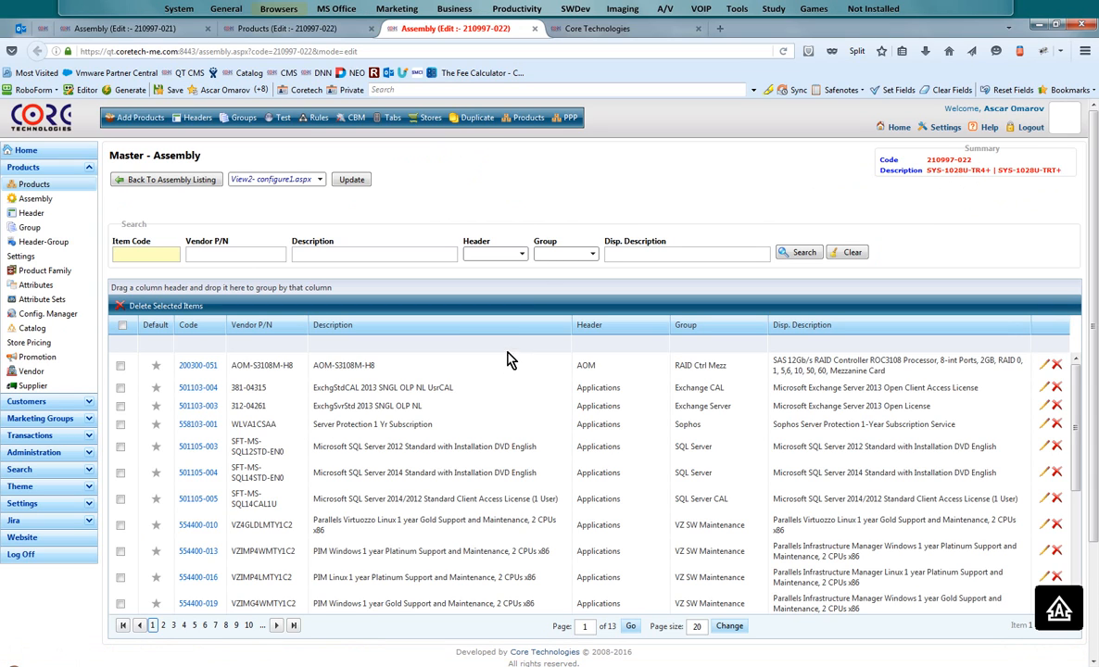
pyautogui.click(193, 120)
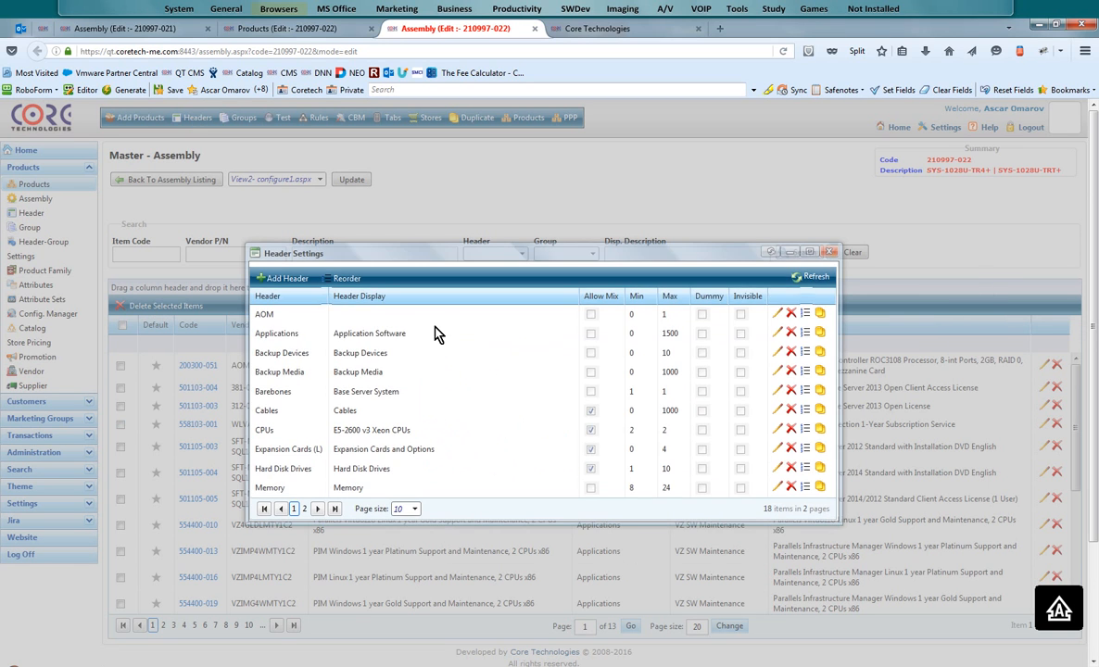
pyautogui.click(831, 252)
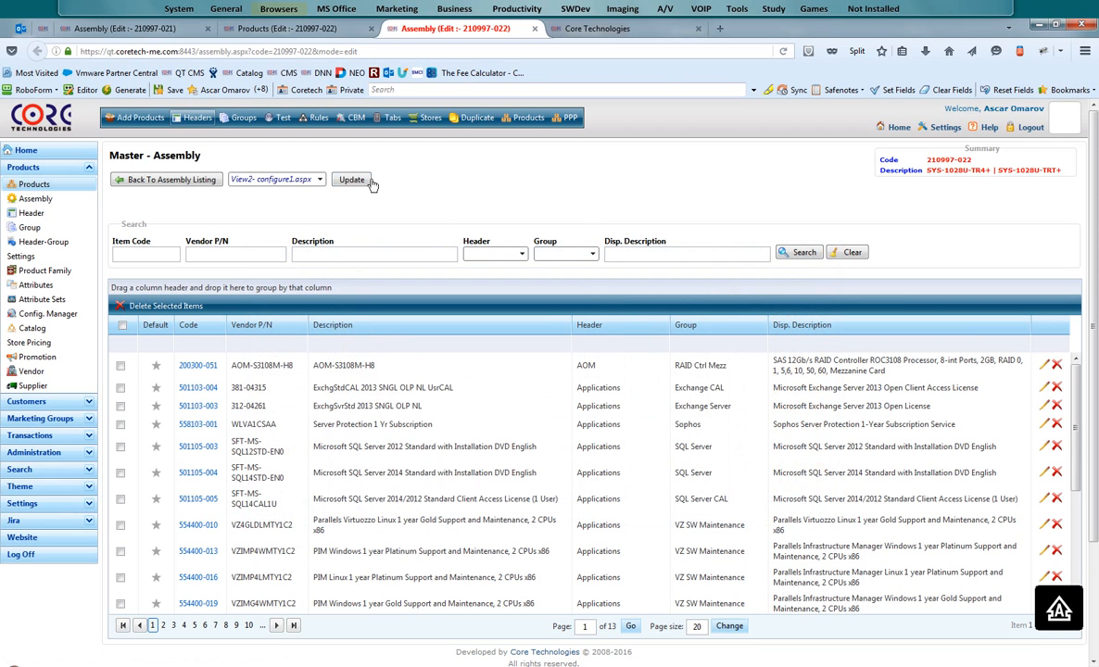
pyautogui.click(239, 120)
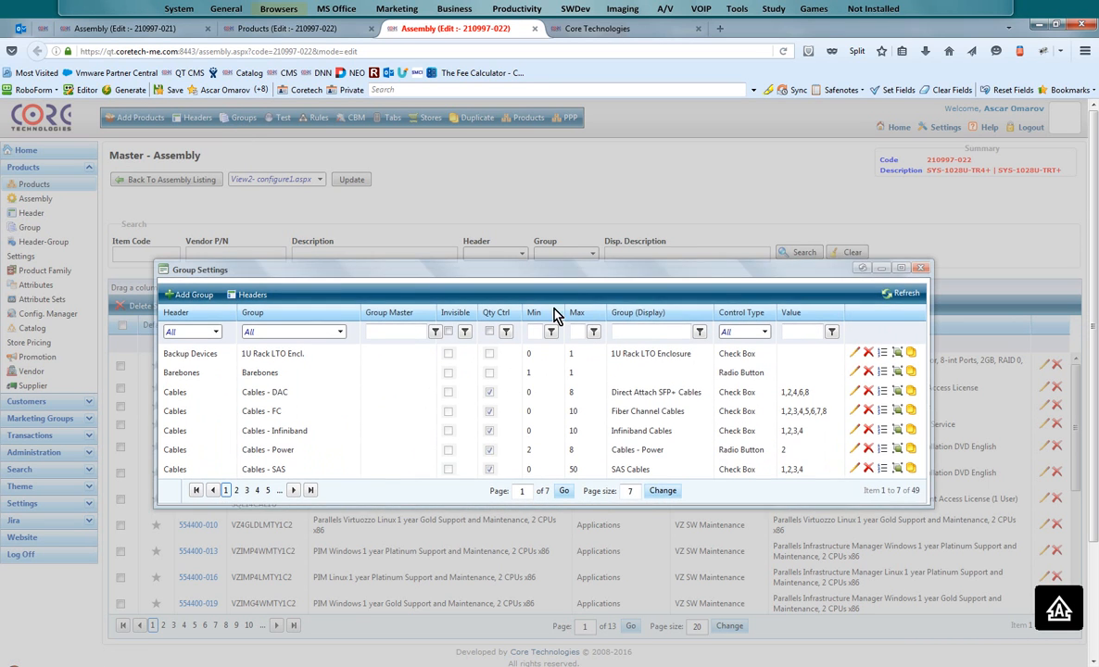
pyautogui.click(920, 268)
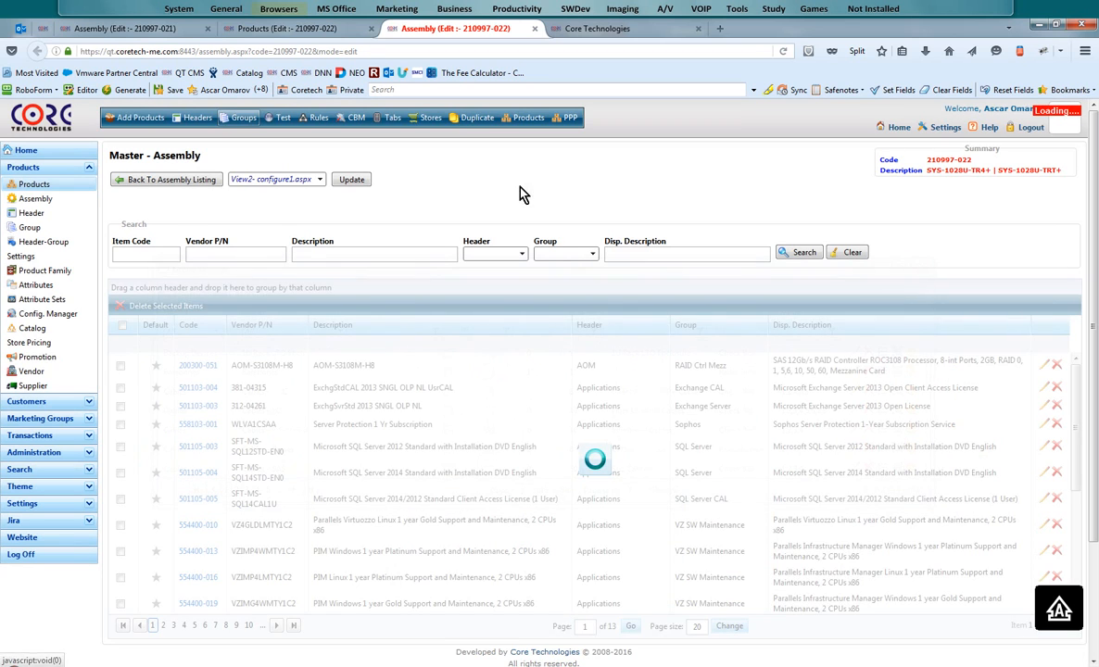
pyautogui.click(312, 121)
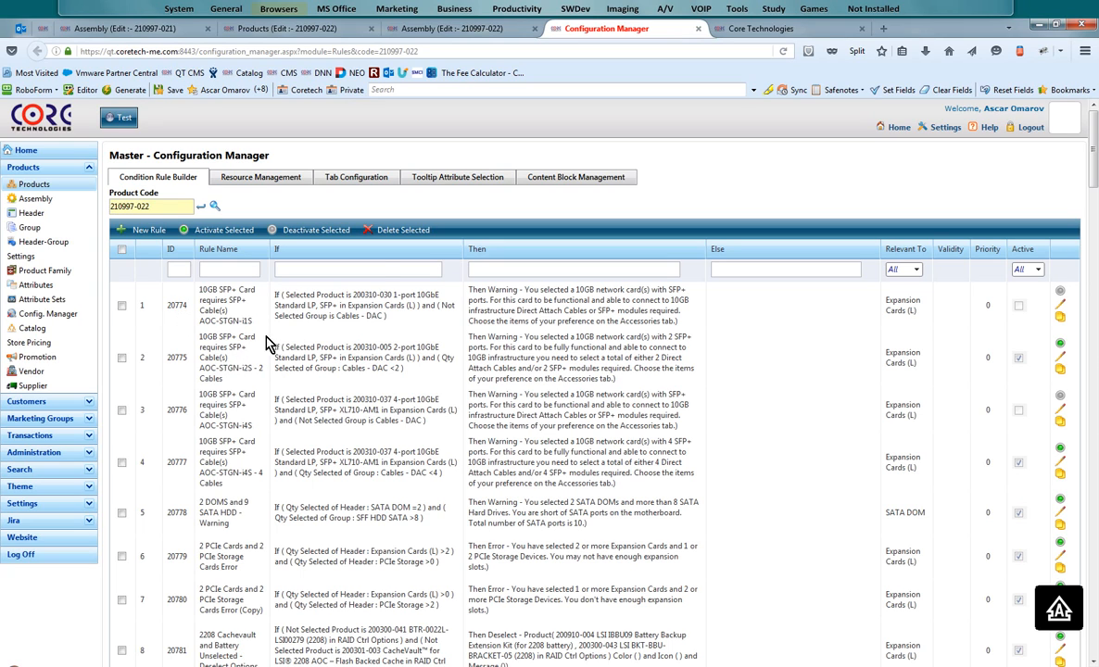
pyautogui.click(697, 29)
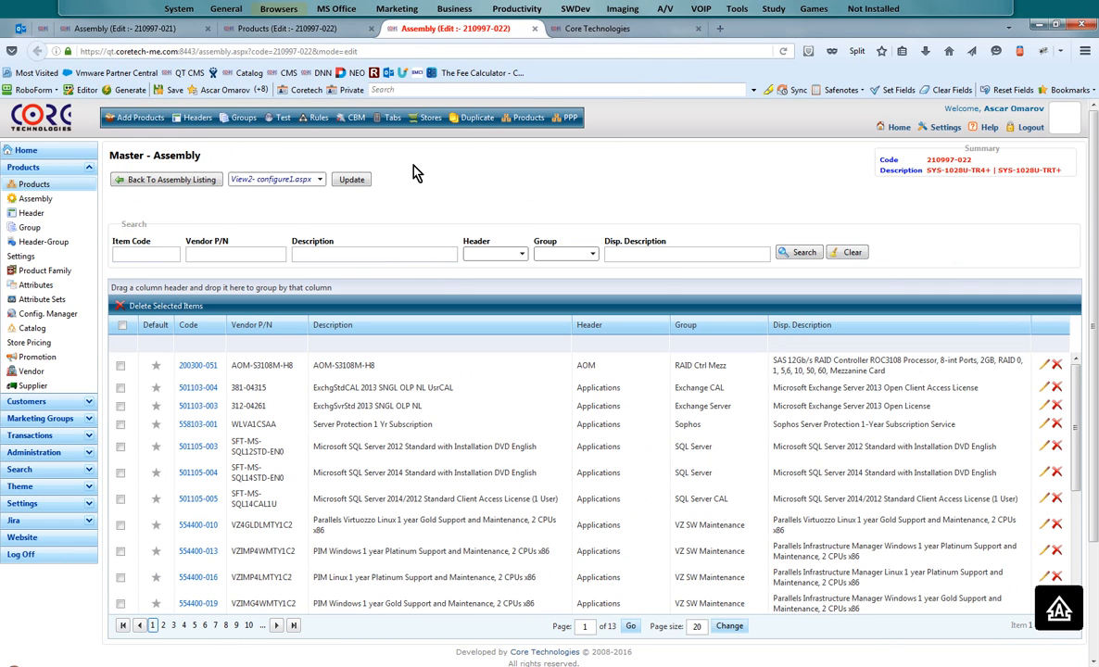
# Open the product's PPP page, set its Description to "Supermicro 1U Ultra Servers SYS-1028U-TR4+ | SYS-1028U-TRT+" and copy the text.
pyautogui.click(564, 118)
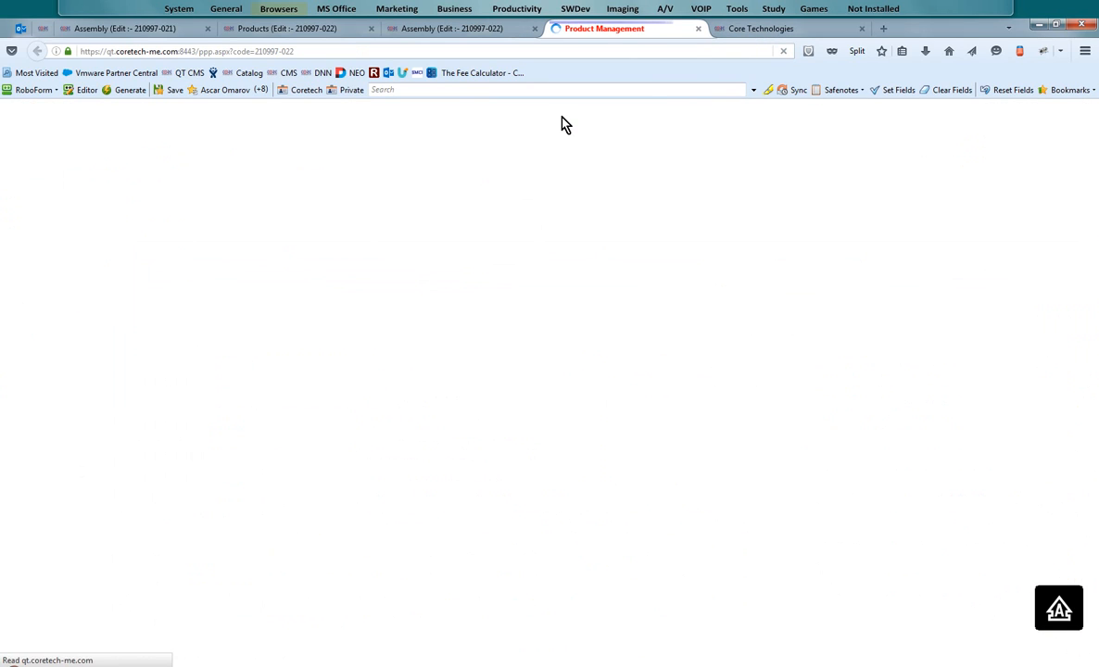
pyautogui.click(484, 372)
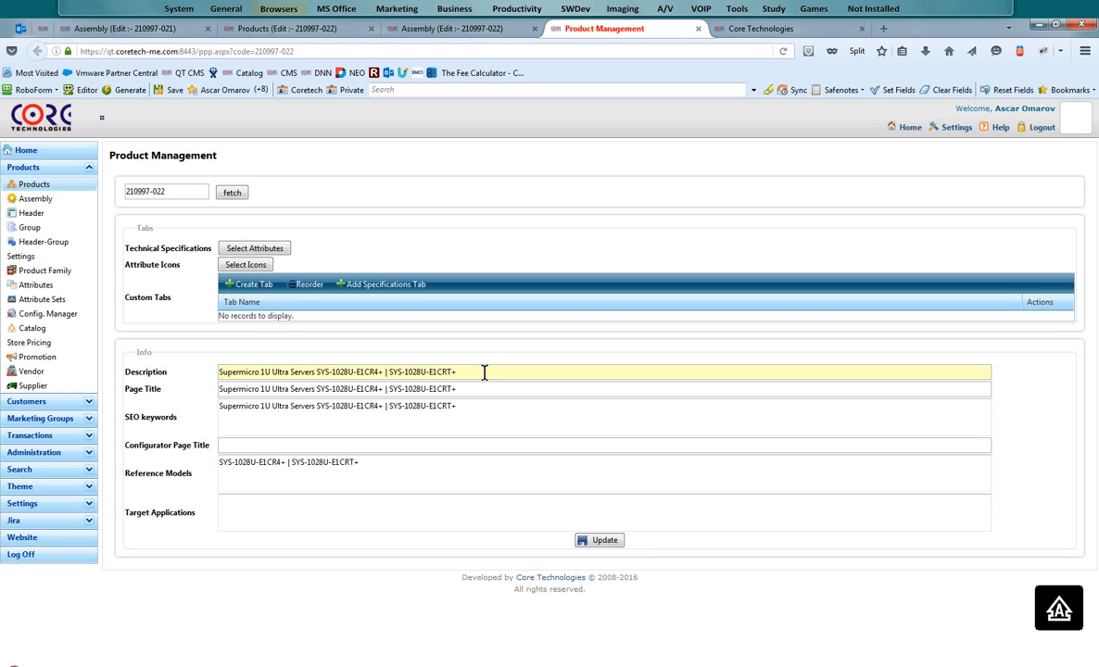
pyautogui.press('Left')
pyautogui.press('Left')
pyautogui.press('Left')
pyautogui.press('Left')
pyautogui.press('Left')
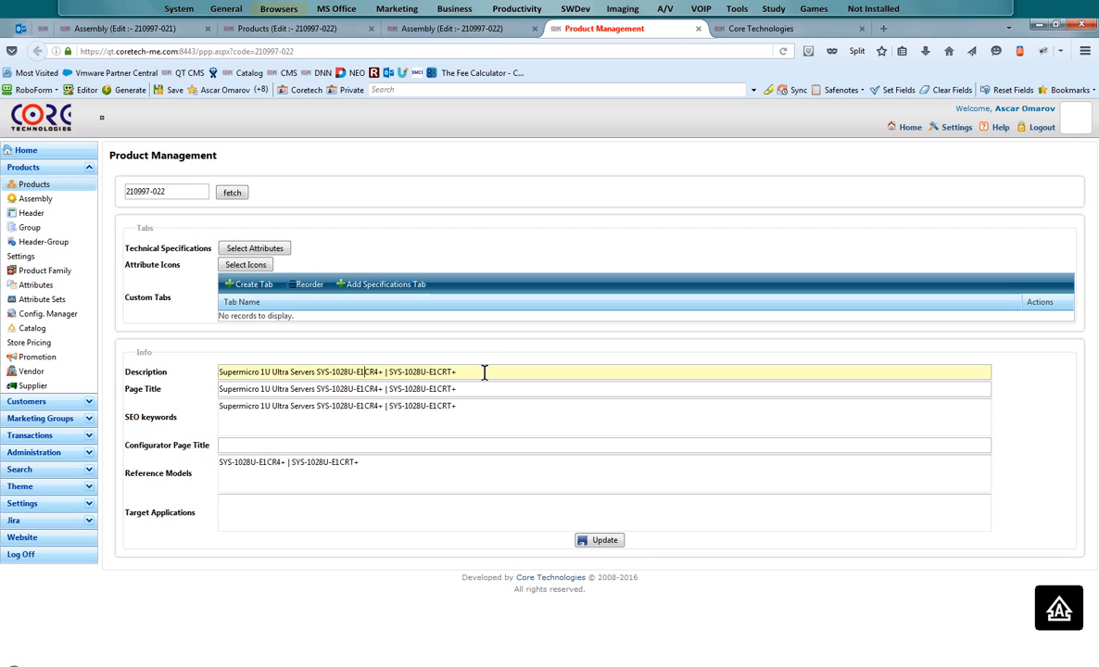
pyautogui.press('BackSpace')
pyautogui.press('BackSpace')
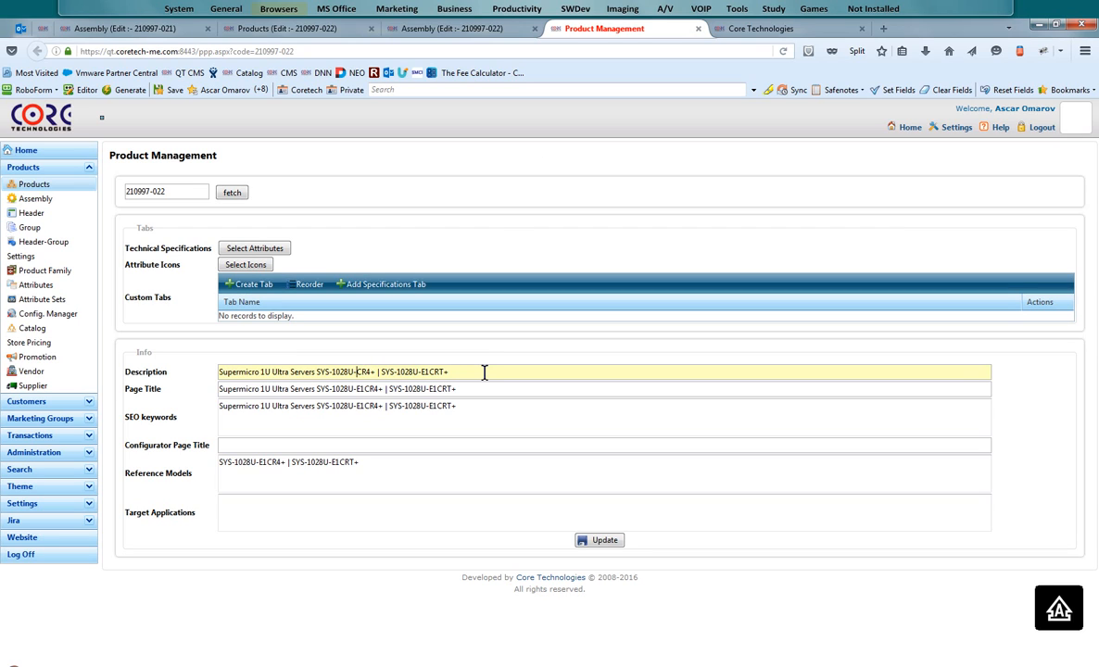
pyautogui.press('Delete')
pyautogui.write('t')
pyautogui.press('BackSpace')
pyautogui.write('T')
pyautogui.press('Delete')
pyautogui.press('Delete')
pyautogui.press('Delete')
pyautogui.write('T')
pyautogui.hotkey('ctrl', 'a')
pyautogui.hotkey('ctrl', 'c')
# Replace the Page Title and SEO keywords with the copied description text.
pyautogui.press('Tab')
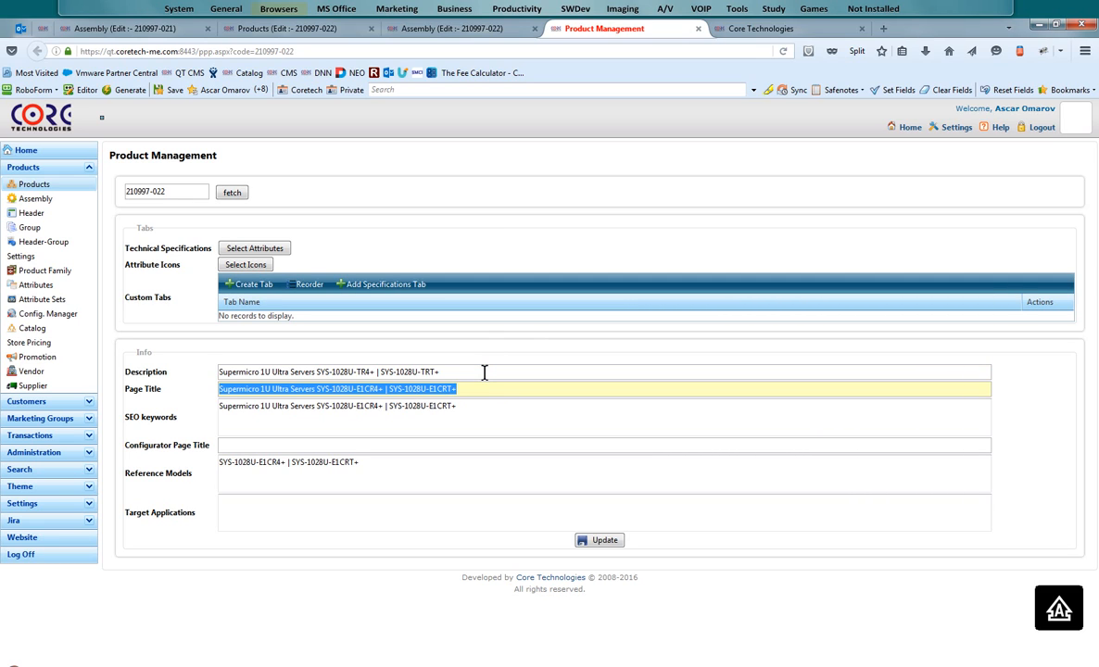
pyautogui.hotkey('ctrl', 'v')
pyautogui.press('Tab')
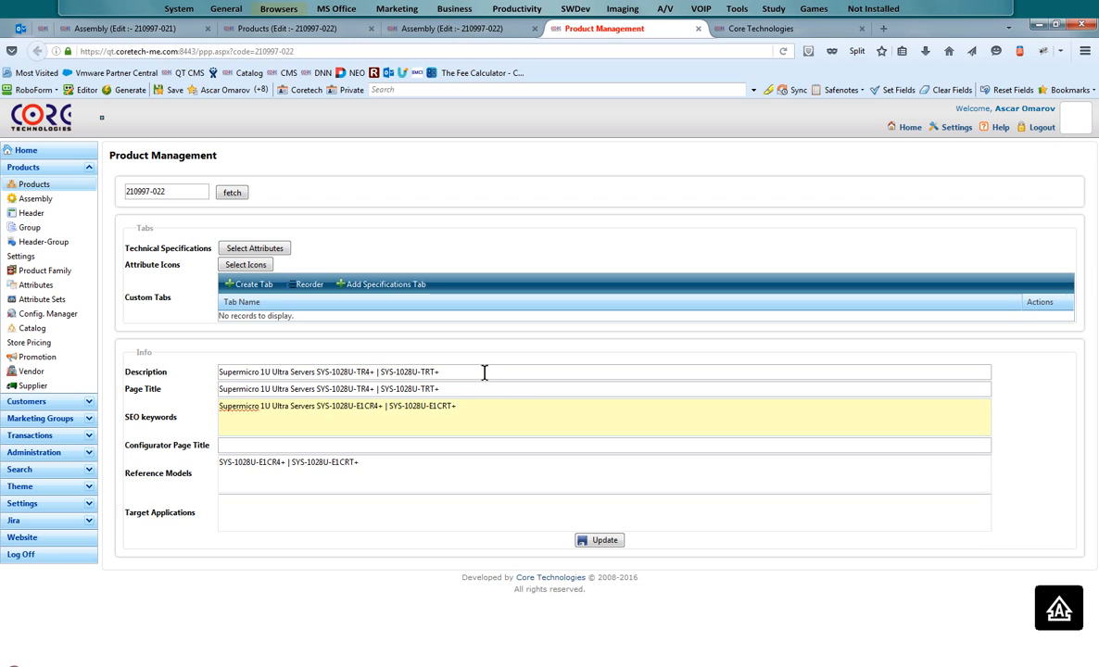
pyautogui.hotkey('ctrl', 'a')
pyautogui.hotkey('ctrl', 'v')
# Replace the Reference Models text with "SYS-1028U-TR4+ | SYS-1028U-TRT+", leaving out the "Supermicro 1U Ultra Servers" prefix.
pyautogui.press('Tab')
pyautogui.press('Tab')
pyautogui.hotkey('ctrl', 'a')
pyautogui.hotkey('ctrl', 'v')
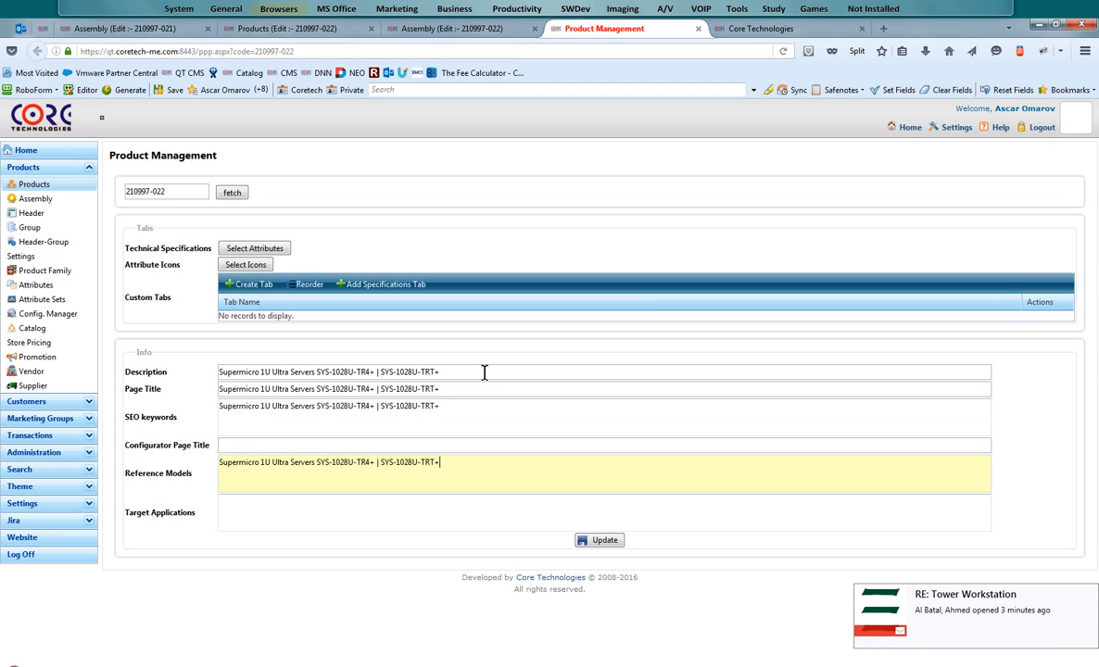
pyautogui.hotkey('ctrl', 'shift', 'Right')
pyautogui.hotkey('ctrl', 'shift', 'Right')
pyautogui.hotkey('ctrl', 'shift', 'Right')
pyautogui.hotkey('ctrl', 'shift', 'Right')
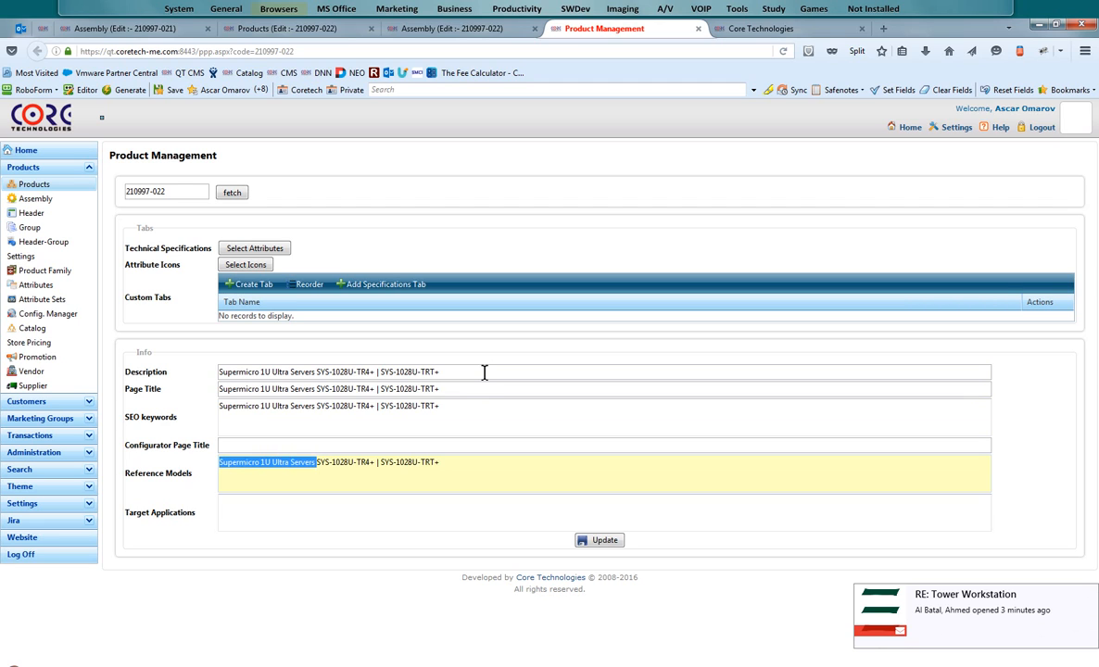
pyautogui.press('Delete')
pyautogui.hotkey('ctrl', 'a')
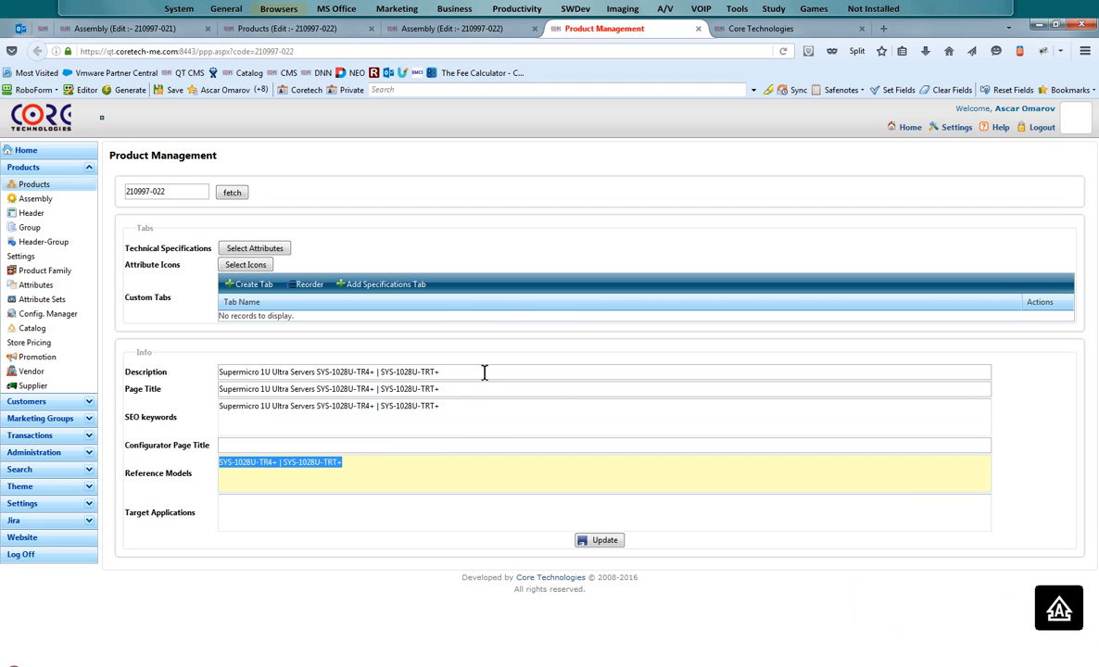
# Set the Configurator Page Title to "Configurator - Supermicro 1U Ultra Servers SYS-1028U-TR4+ | SYS-1028U-TRT+", update the product information and close the page.
pyautogui.hotkey('shift', 'Tab')
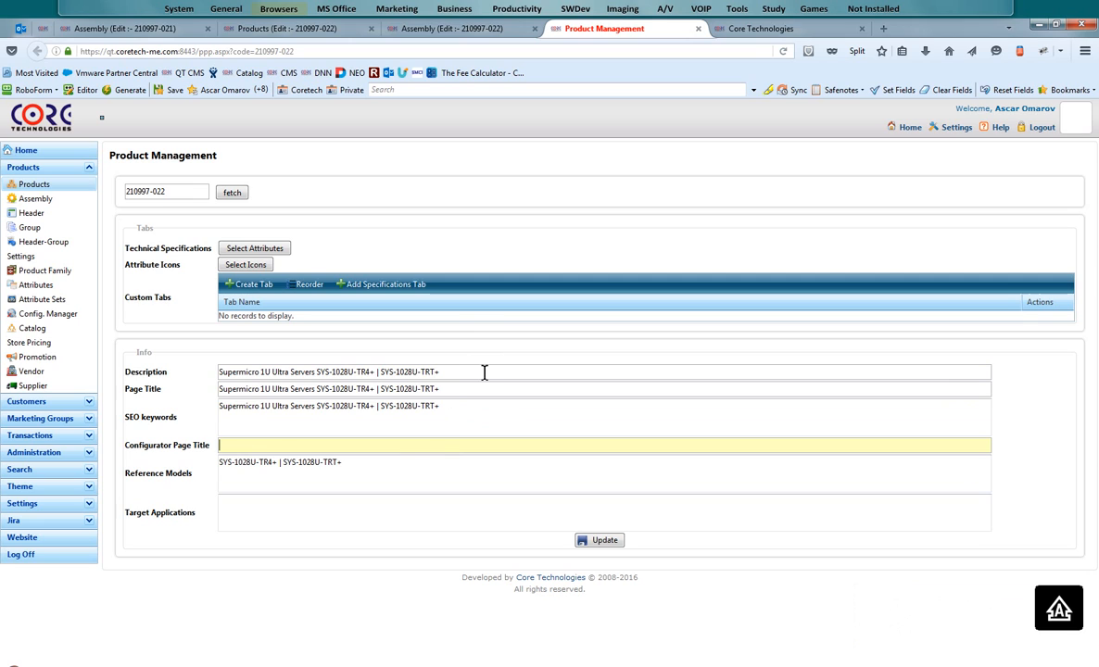
pyautogui.hotkey('ctrl', 'v')
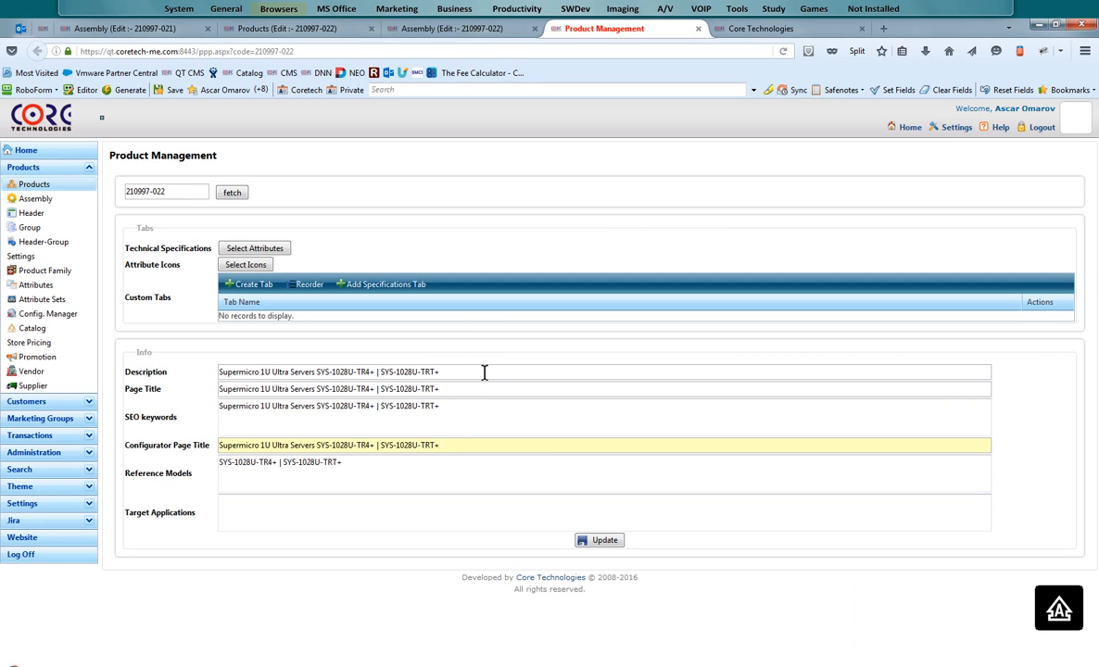
pyautogui.press('Home')
pyautogui.write('c')
pyautogui.press('BackSpace')
pyautogui.press('capslock')
pyautogui.write('Configurator')
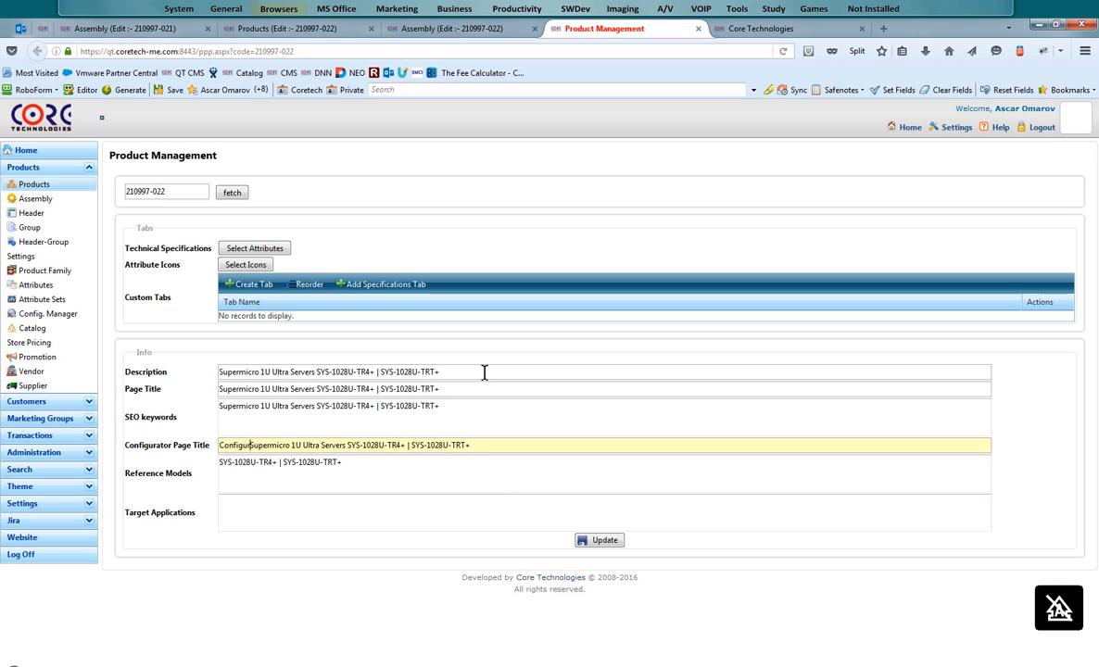
pyautogui.write(' -')
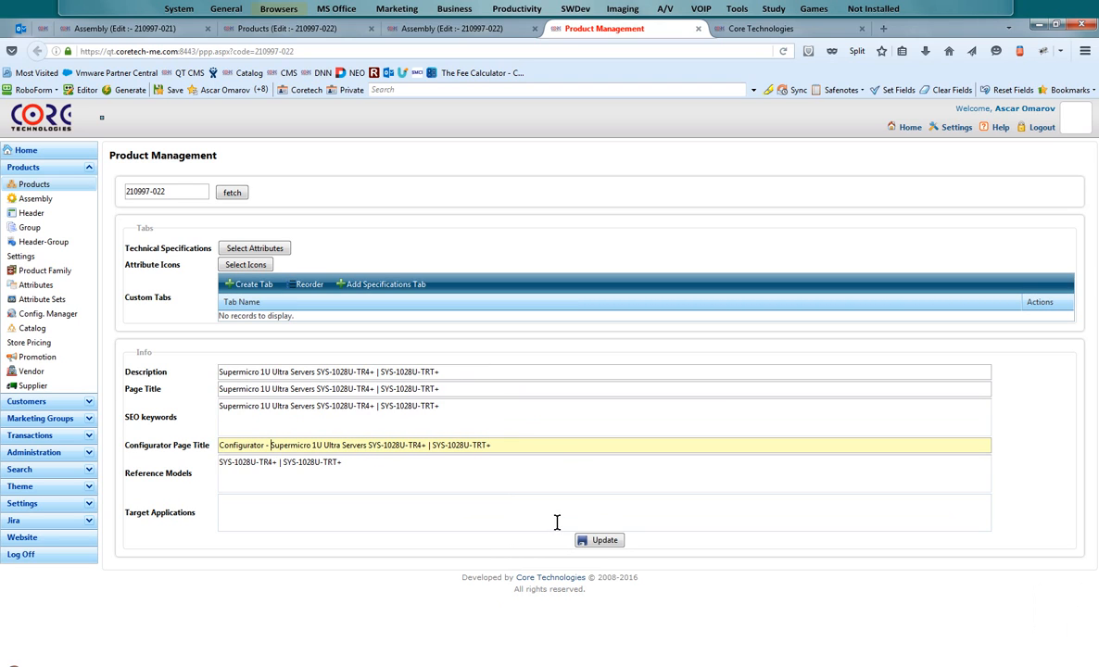
pyautogui.click(606, 541)
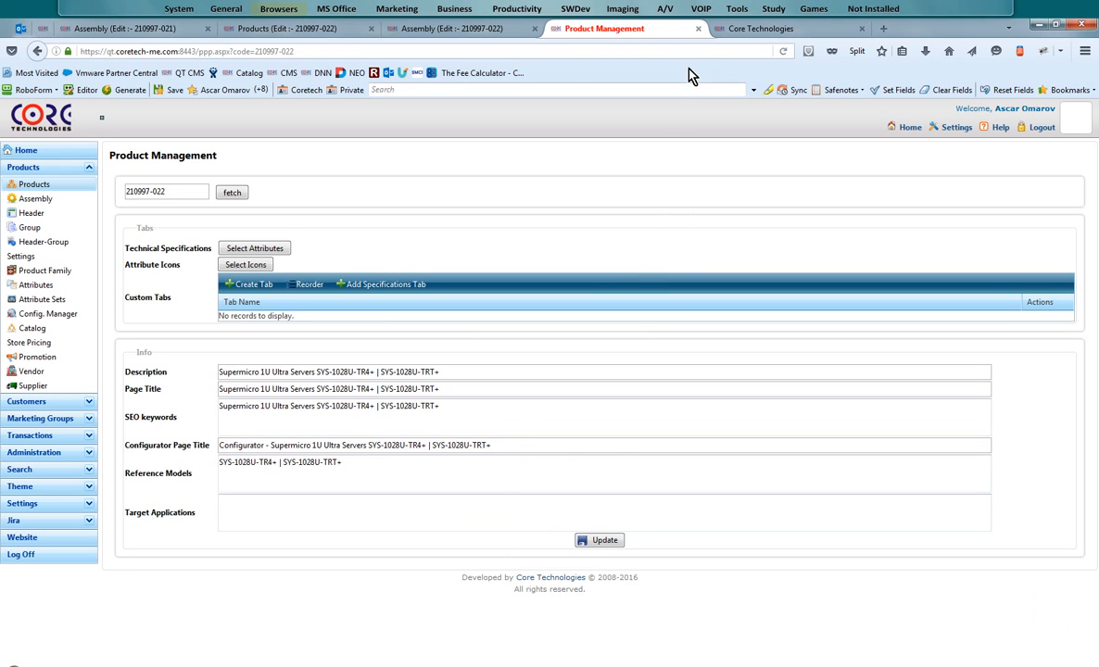
pyautogui.click(698, 29)
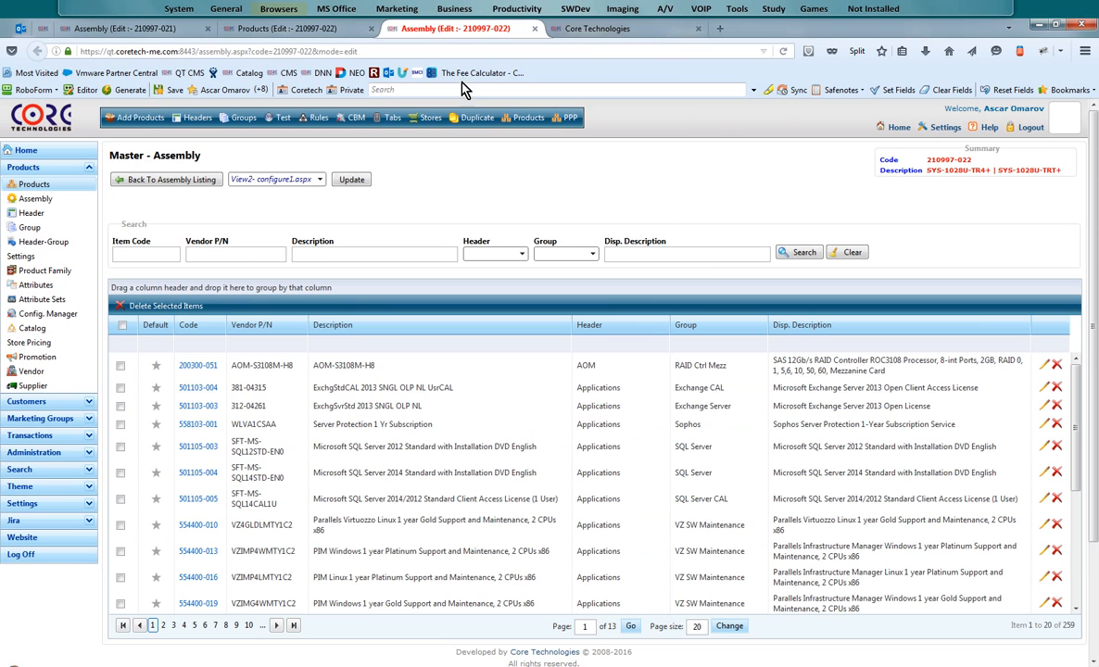
# Open the assembly's content block management and start editing the Product Name header block.
pyautogui.click(354, 118)
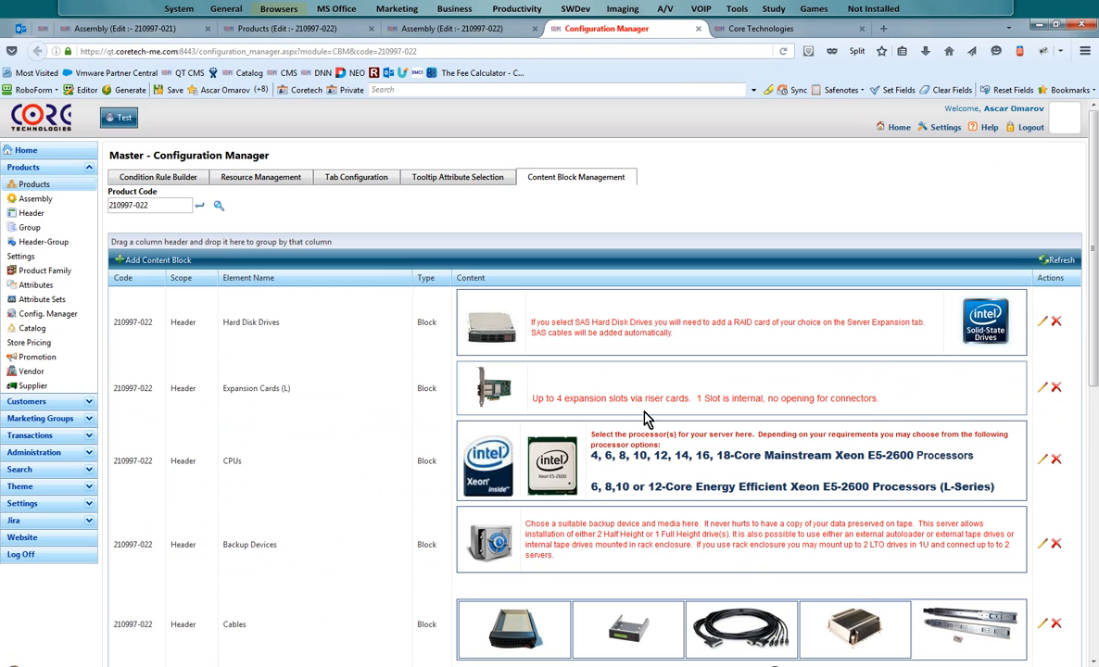
pyautogui.scroll(-1, 653, 421)
pyautogui.scroll(-3, 656, 423)
pyautogui.scroll(-2, 753, 528)
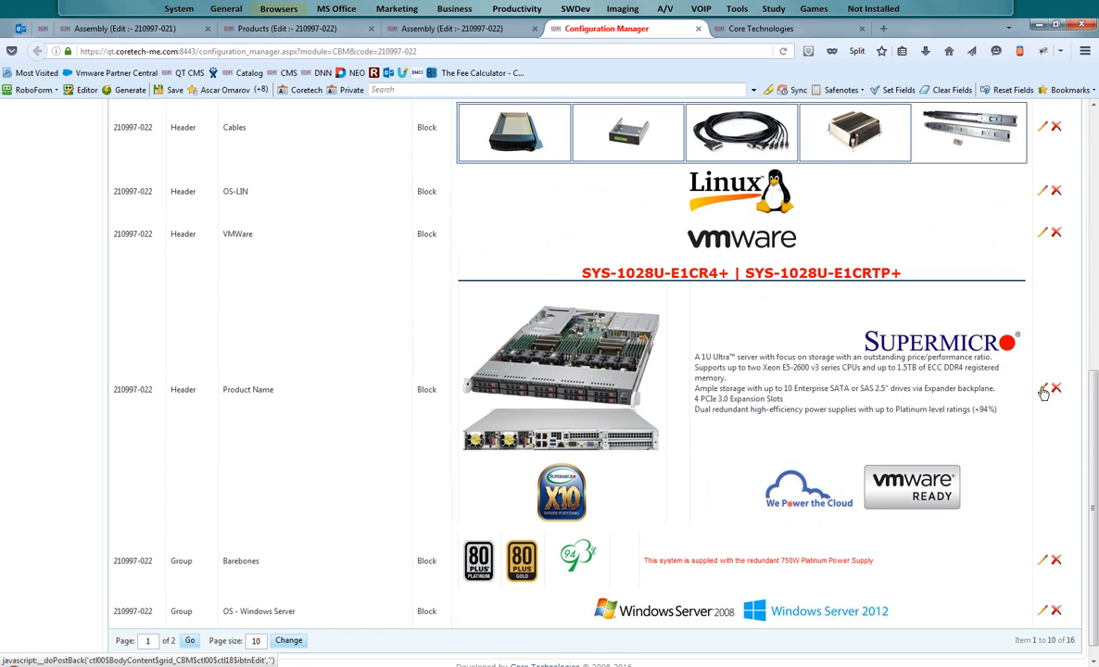
pyautogui.click(732, 456)
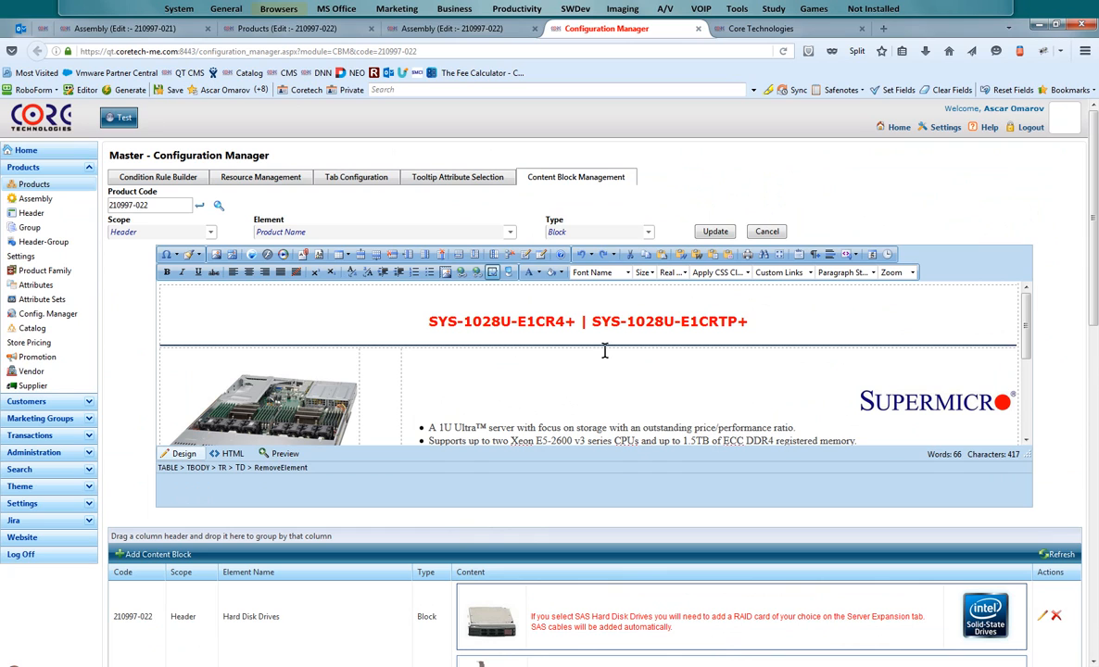
# Change the first model name in the product heading to "SYS-1028U-TR4+".
pyautogui.click(527, 321)
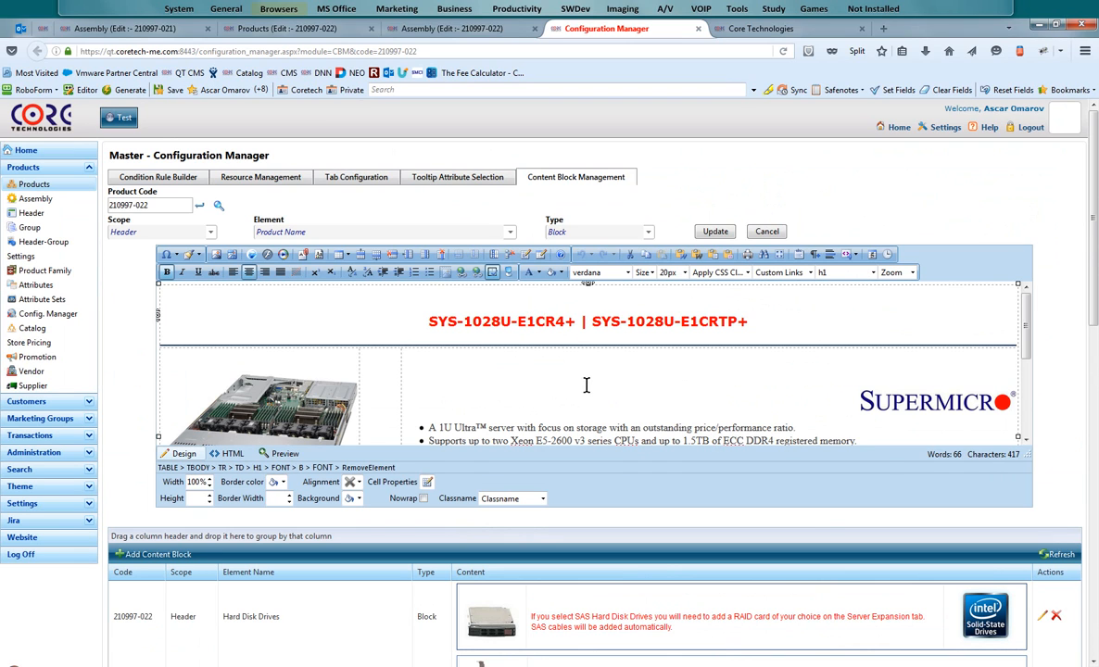
pyautogui.press('BackSpace')
pyautogui.press('BackSpace')
pyautogui.press('BackSpace')
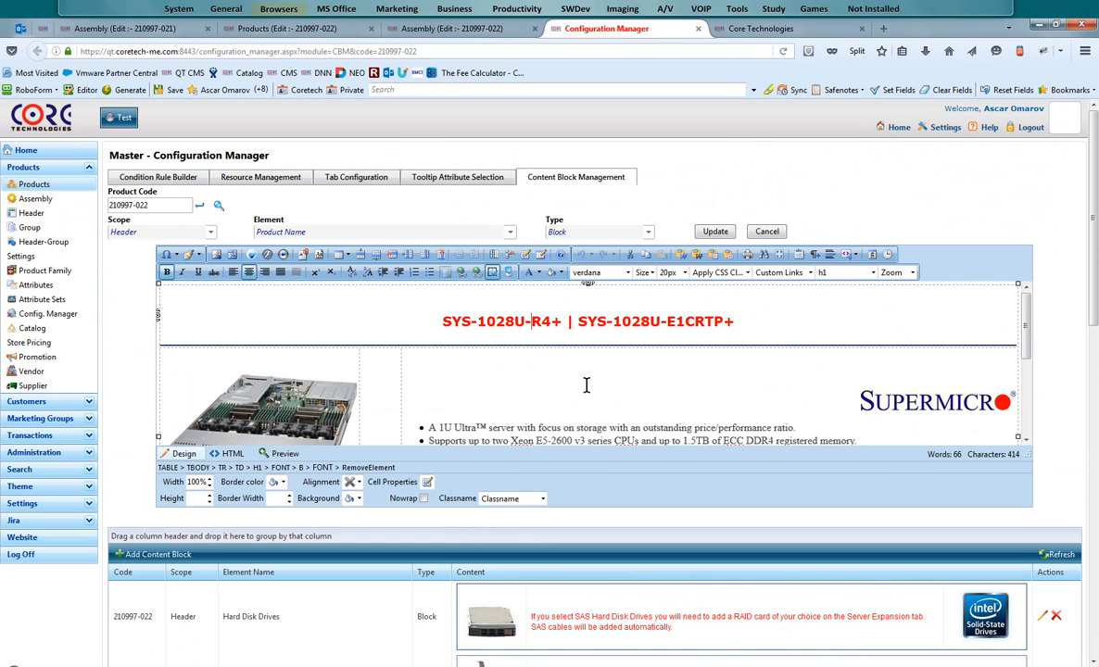
pyautogui.write('T')
# Change the second model name in the heading to "SYS-1028U-TRT+", update the content block and close the Configuration Manager.
pyautogui.press('End')
pyautogui.press('Left')
pyautogui.press('Left')
pyautogui.press('Left')
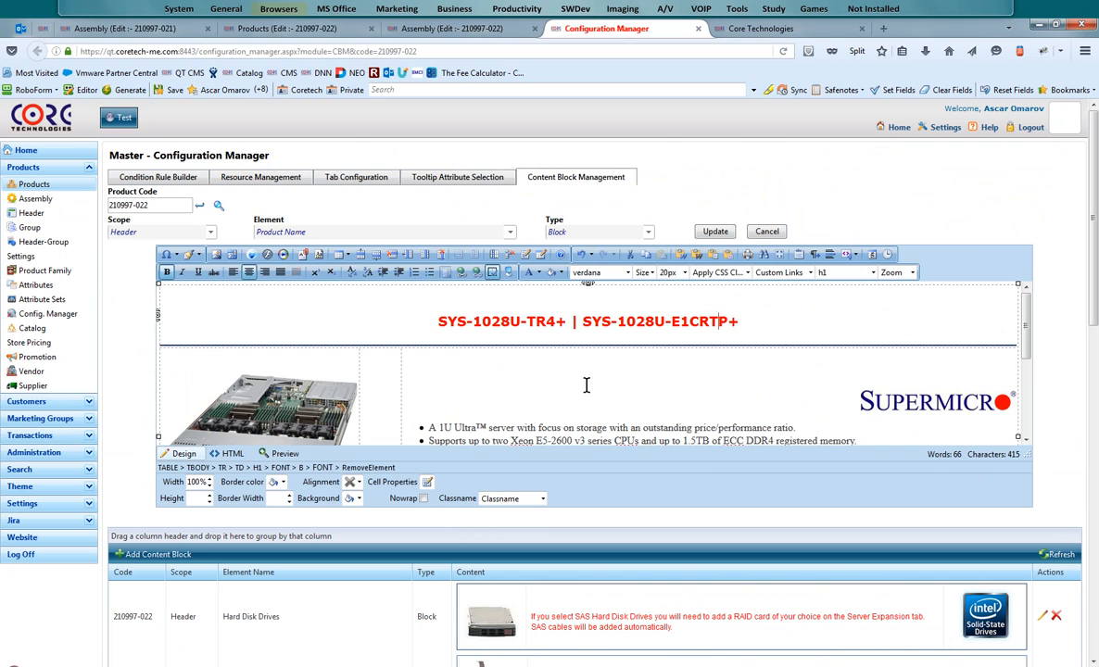
pyautogui.press('Delete')
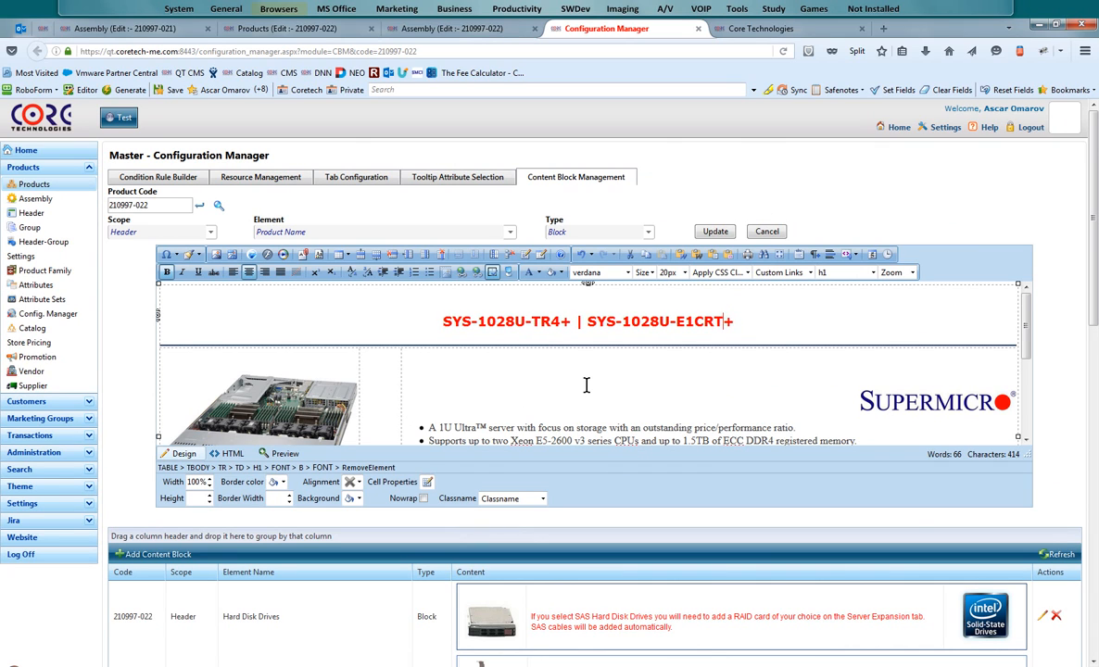
pyautogui.press('Left')
pyautogui.press('BackSpace')
pyautogui.press('BackSpace')
pyautogui.press('BackSpace')
pyautogui.press('BackSpace')
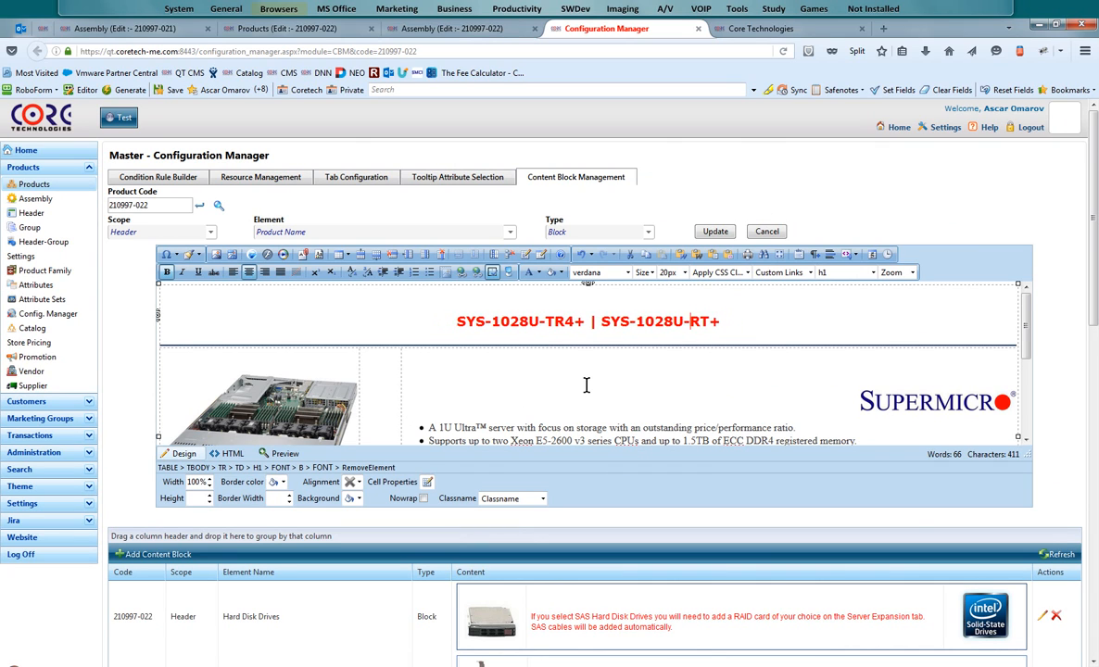
pyautogui.write('-T')
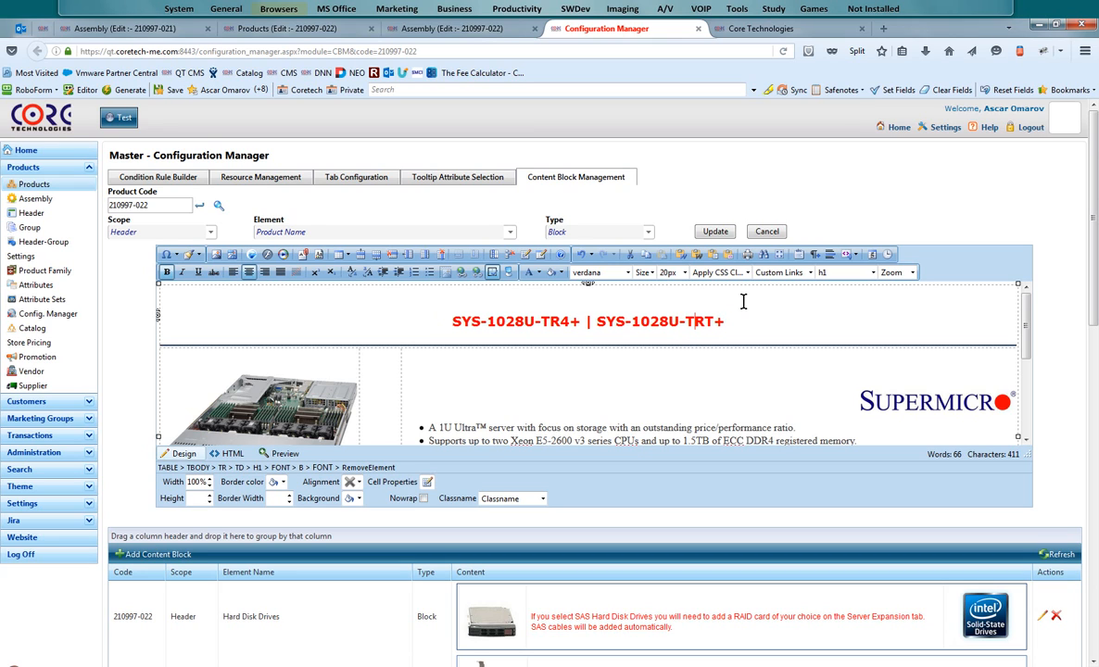
pyautogui.click(716, 233)
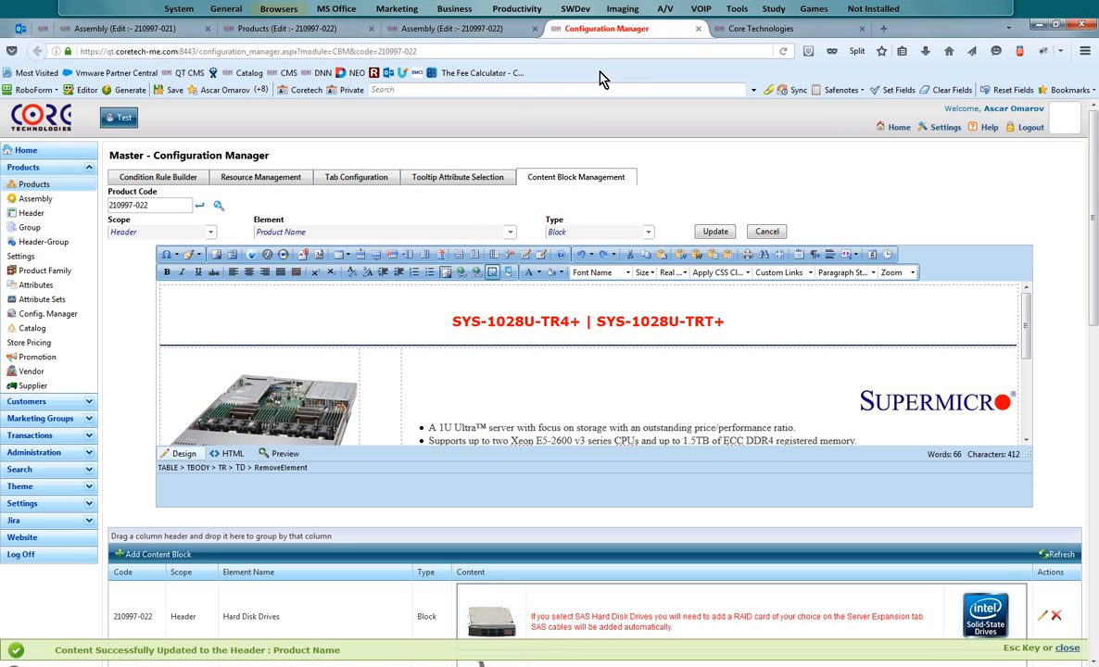
pyautogui.click(697, 29)
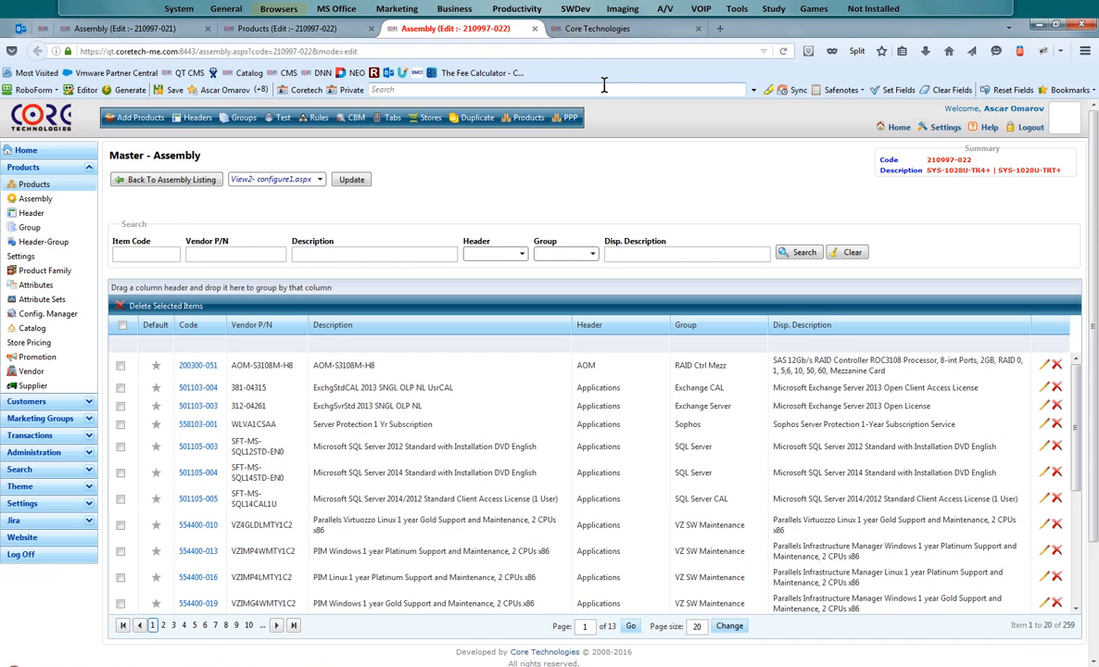
# Open the assembly's test configurator page and review its heading, base system, CPU, memory and hard disk drive sections.
pyautogui.click(283, 125)
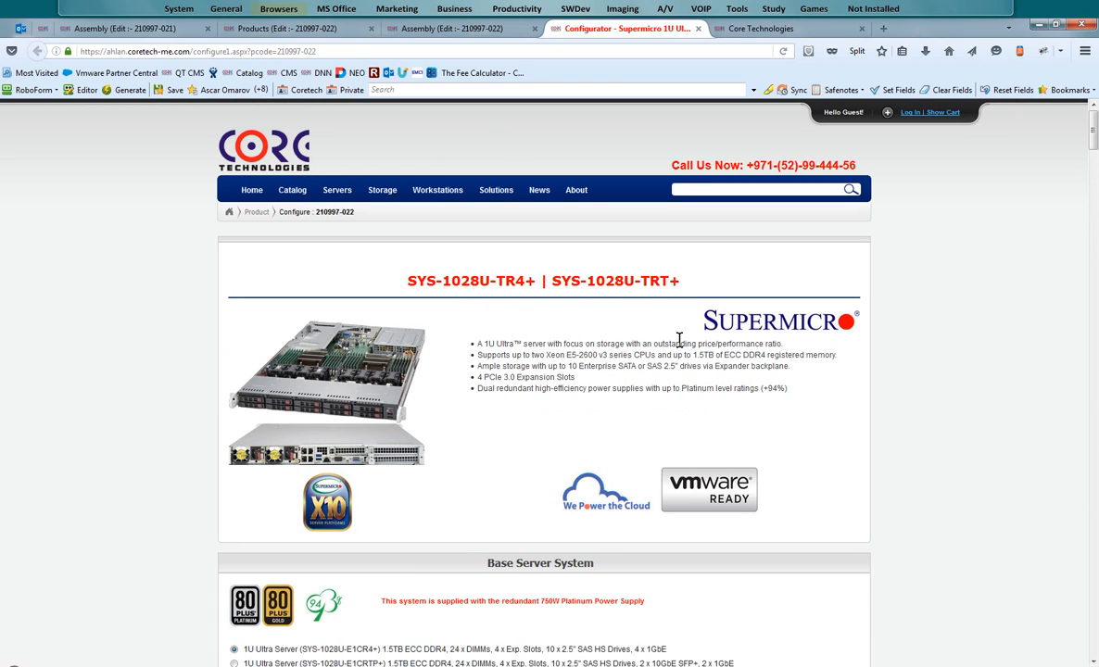
pyautogui.scroll(-4, 647, 349)
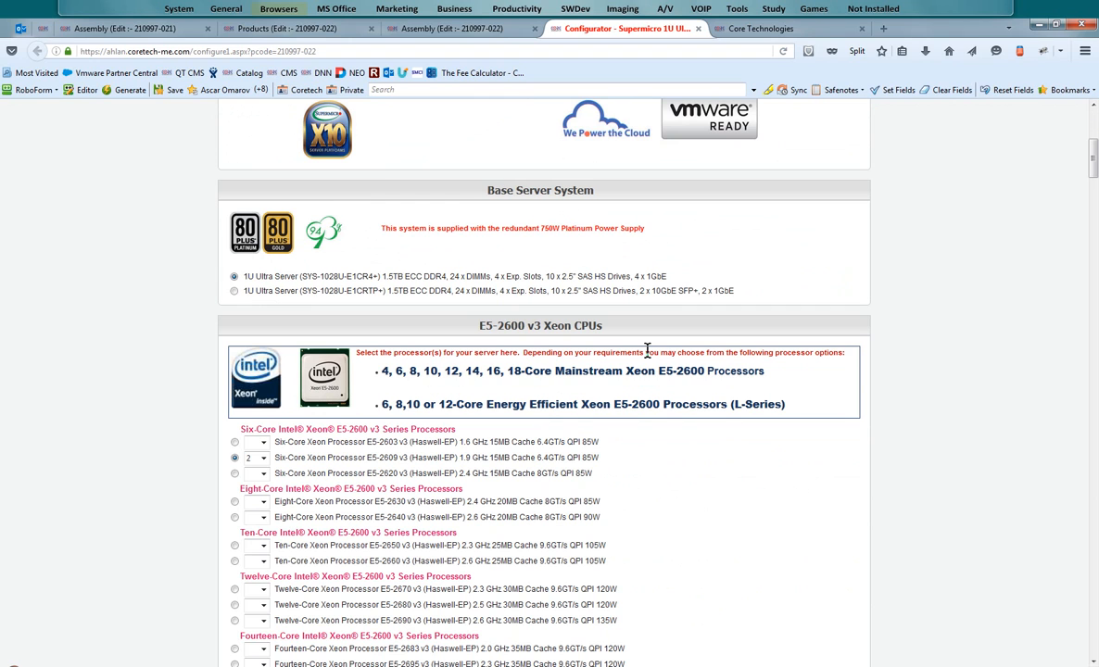
pyautogui.scroll(-4, 647, 349)
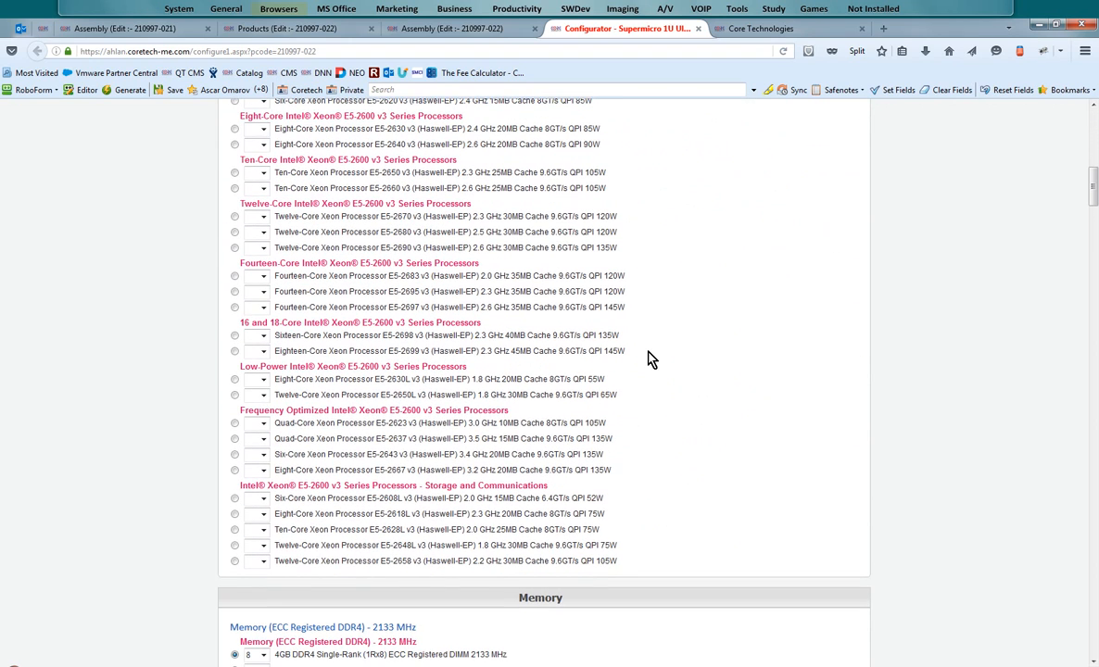
pyautogui.scroll(-5, 649, 358)
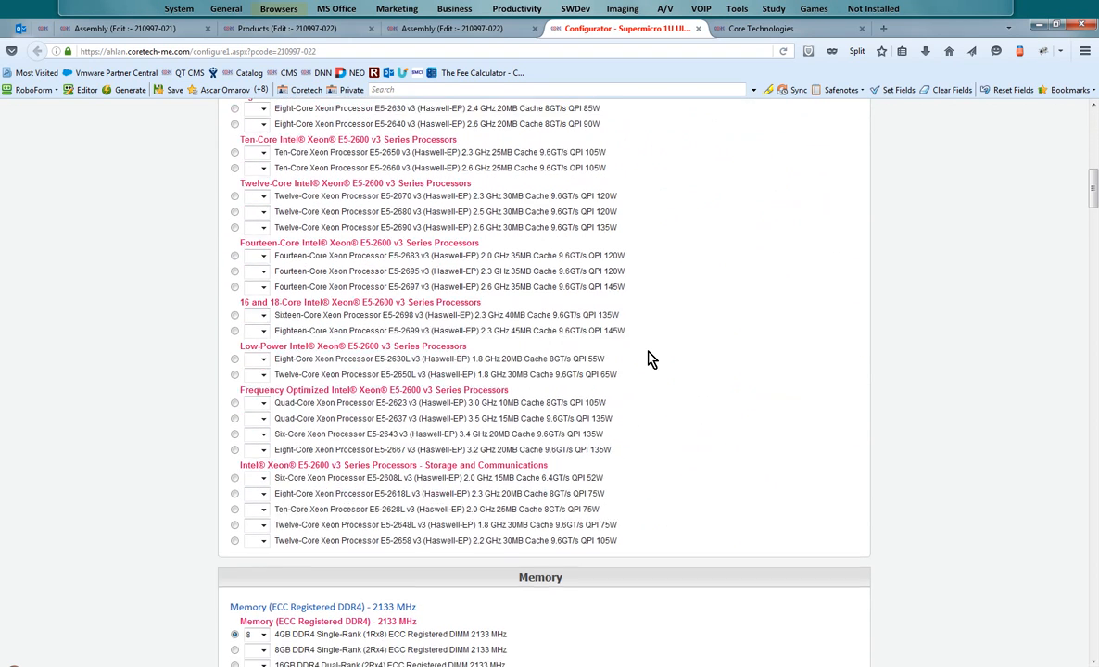
pyautogui.scroll(-4, 651, 359)
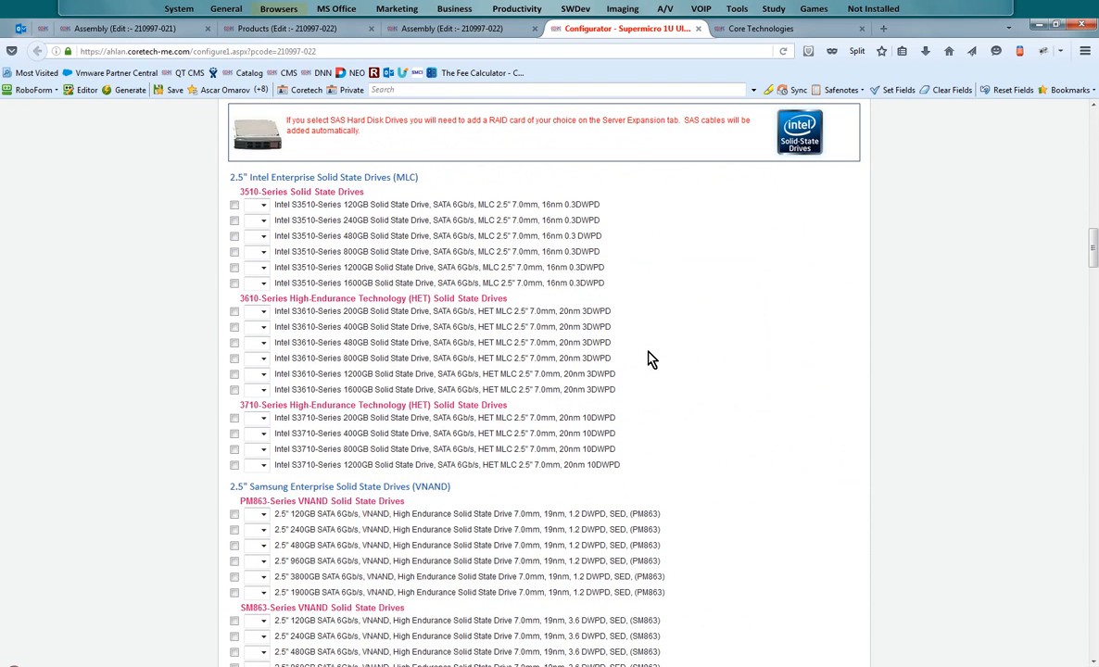
pyautogui.scroll(5, 624, 288)
pyautogui.scroll(1, 623, 289)
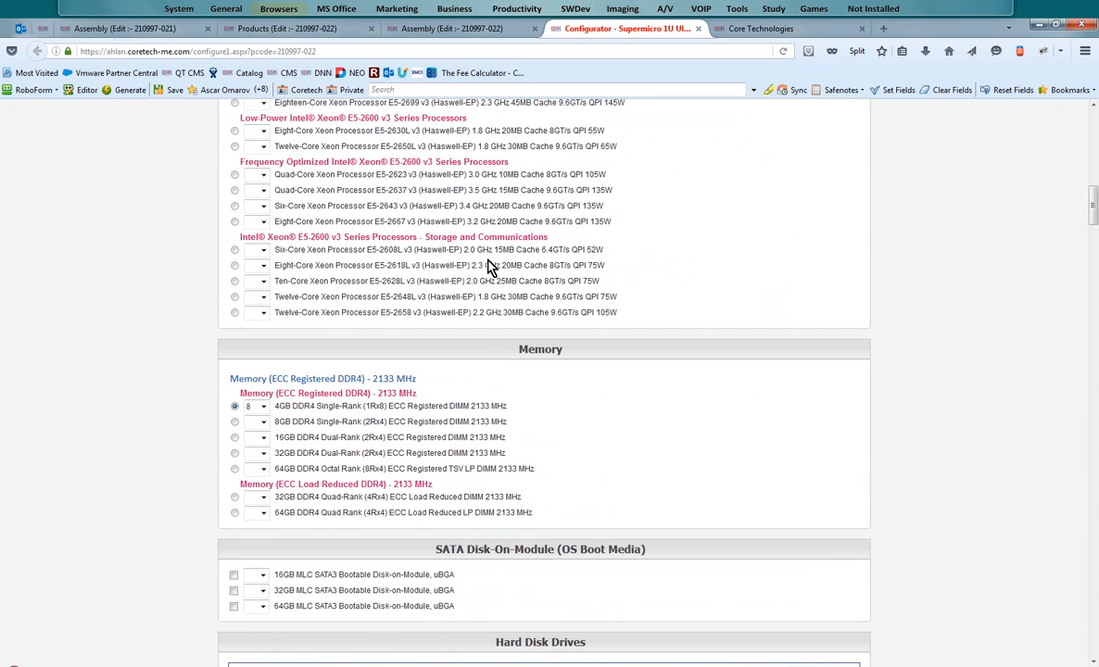
pyautogui.scroll(-3, 491, 265)
pyautogui.scroll(-2, 491, 267)
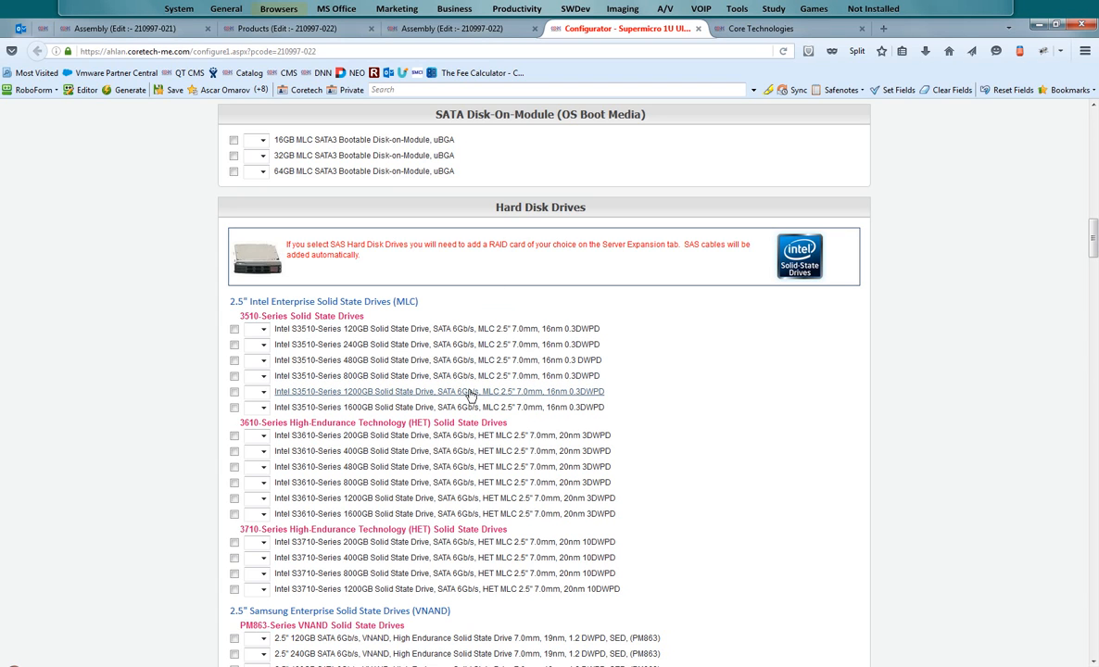
pyautogui.scroll(-4, 471, 396)
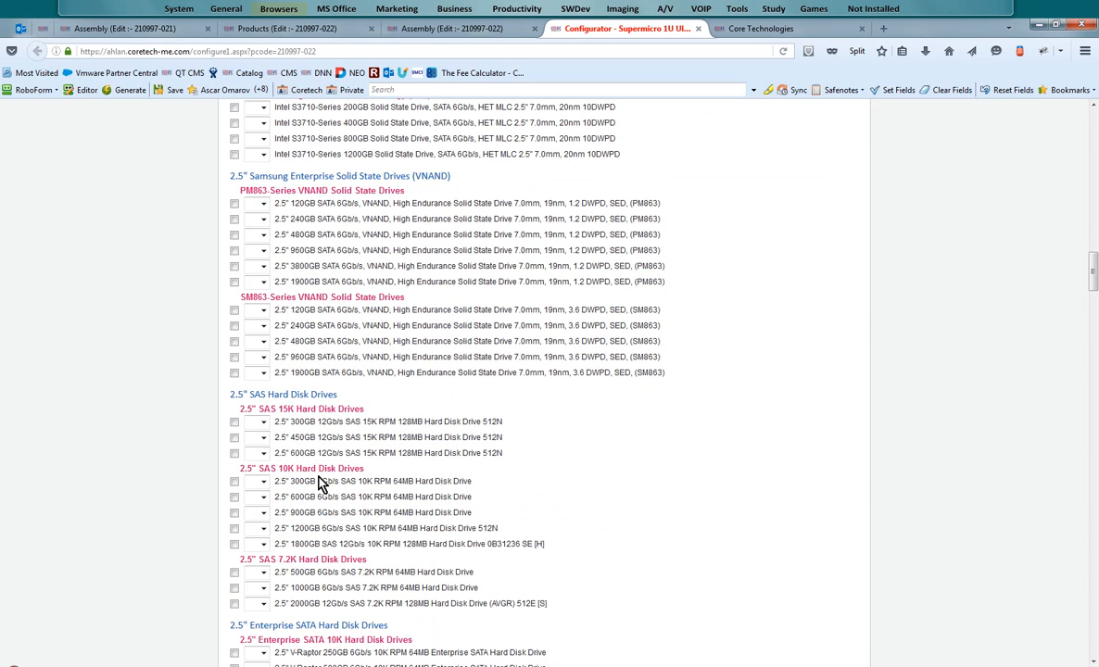
# Test the drive quantity limit by deselecting the 500GB Enterprise SATA 7.2K drive and choosing 10 of the 300GB SAS 15K drives.
pyautogui.click(255, 424)
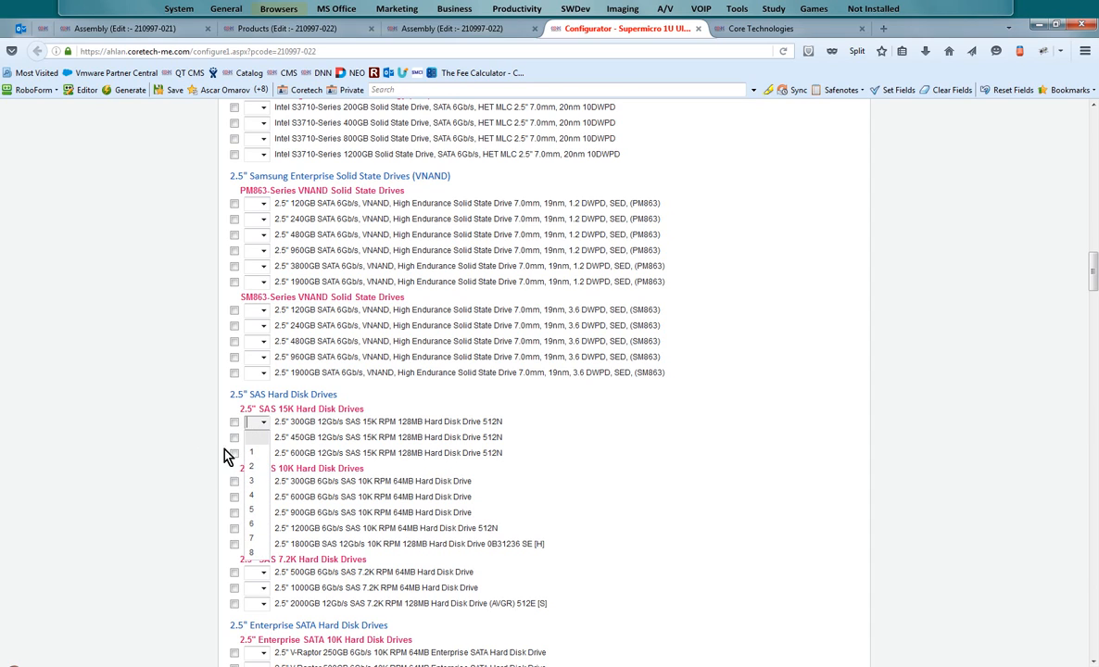
pyautogui.click(415, 407)
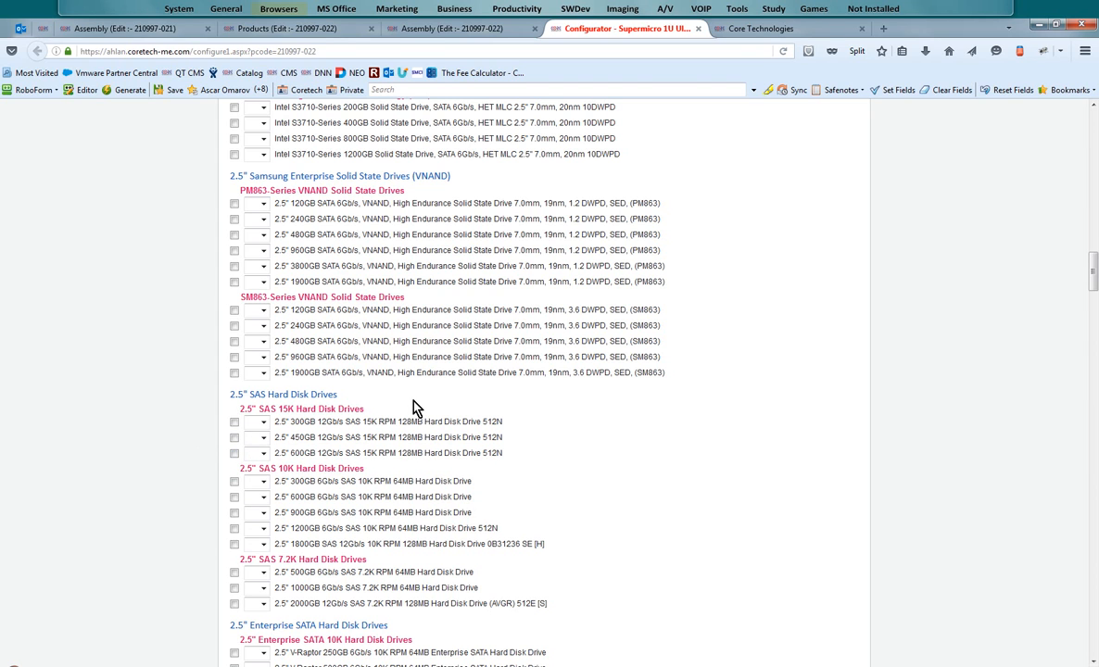
pyautogui.scroll(-2, 414, 408)
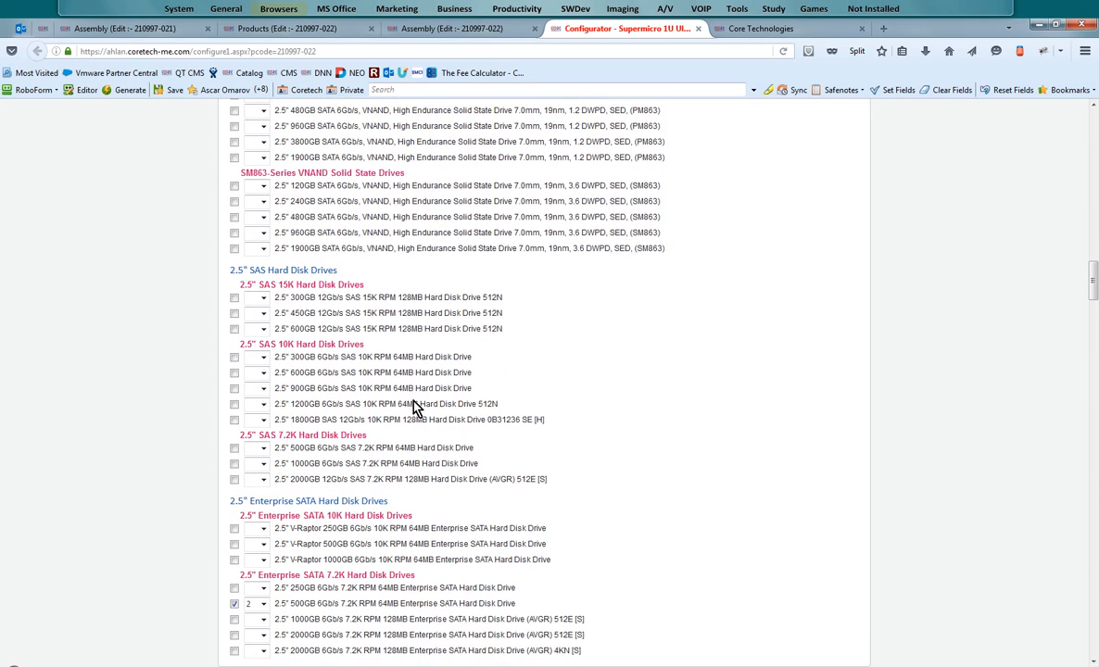
pyautogui.click(234, 604)
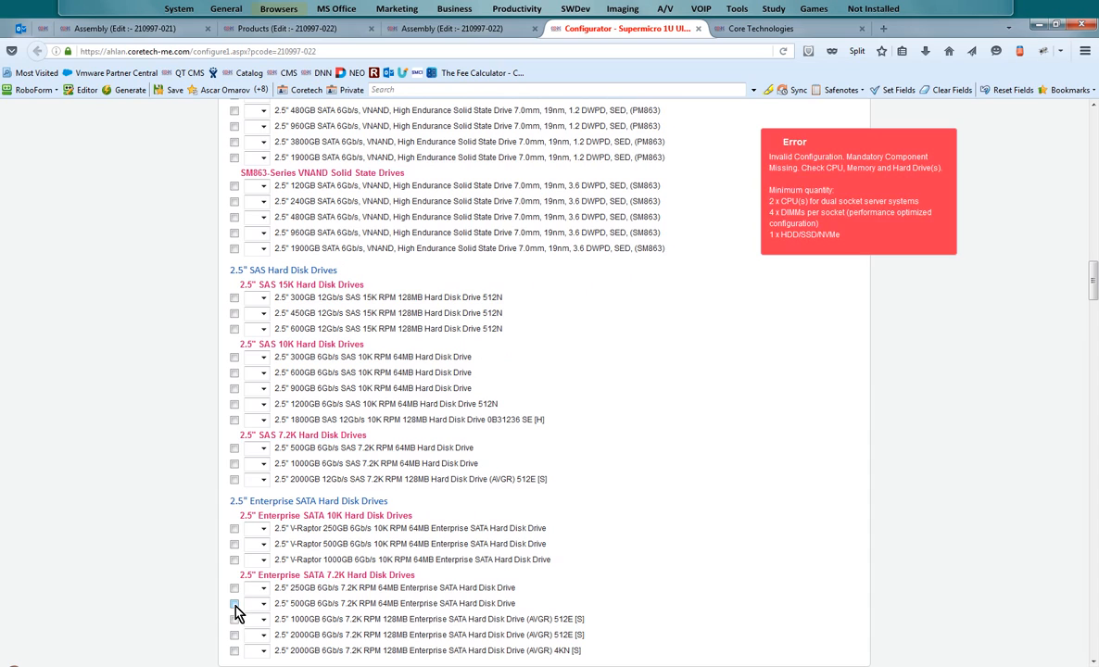
pyautogui.click(261, 298)
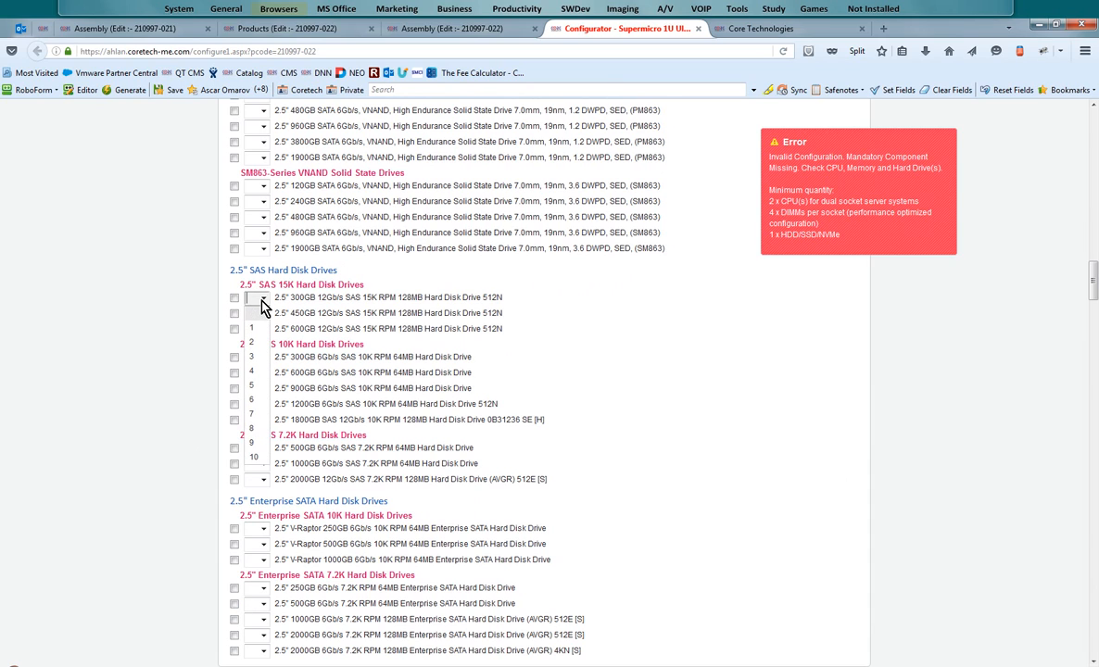
pyautogui.click(255, 458)
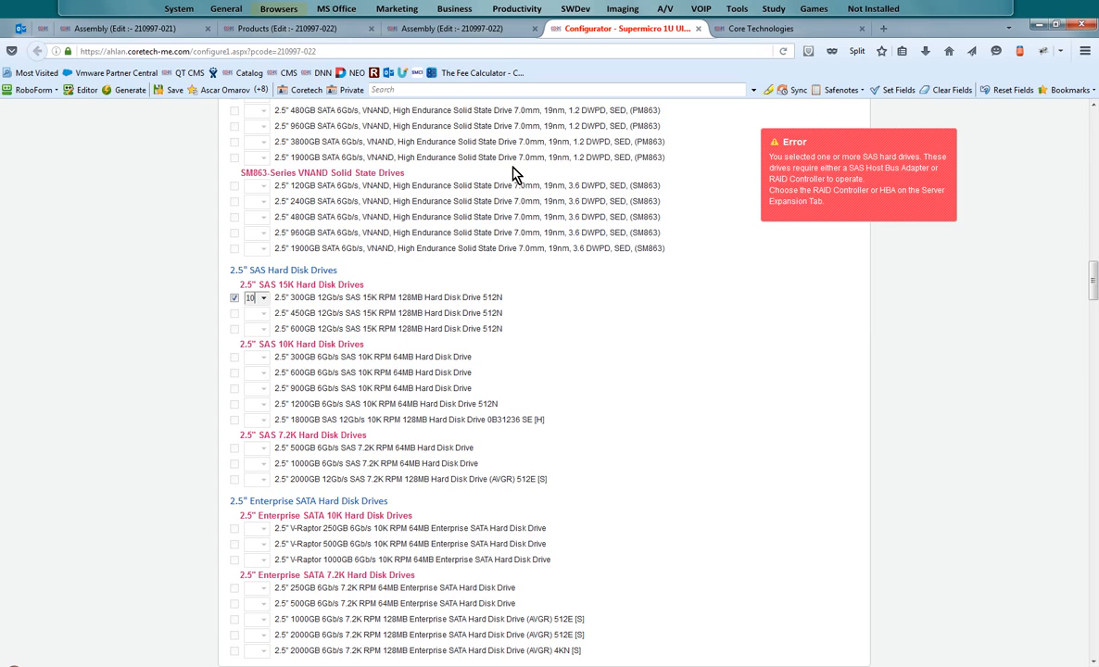
# Return to assembly 210997-022, open its group settings and filter the groups by the Hard Disk Drives header.
pyautogui.click(455, 29)
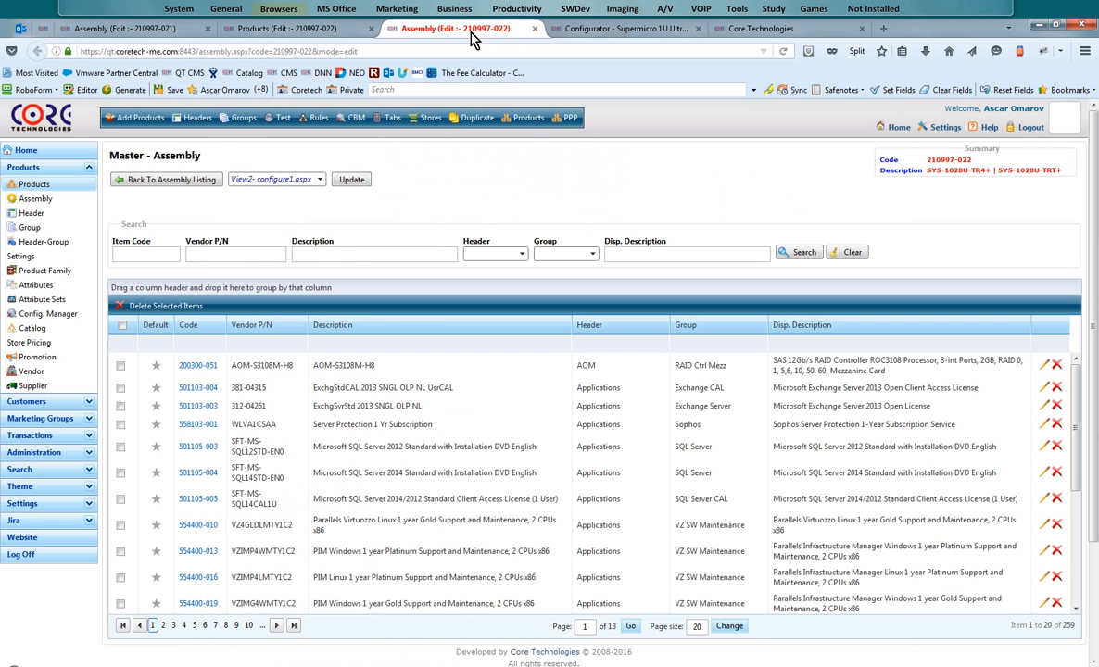
pyautogui.click(242, 118)
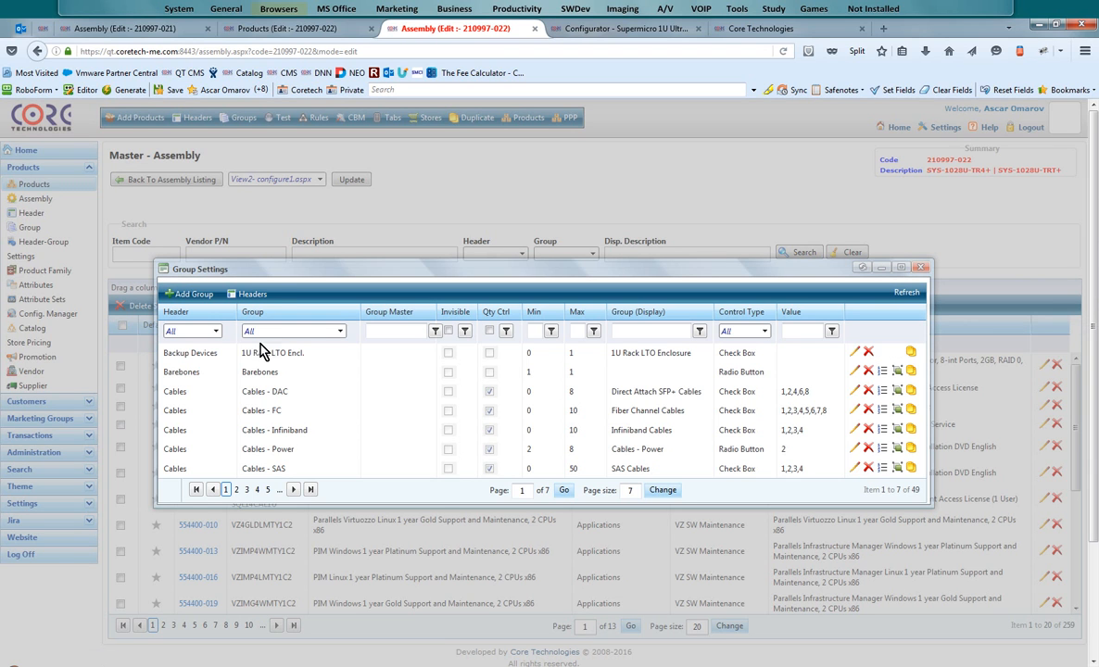
pyautogui.click(206, 331)
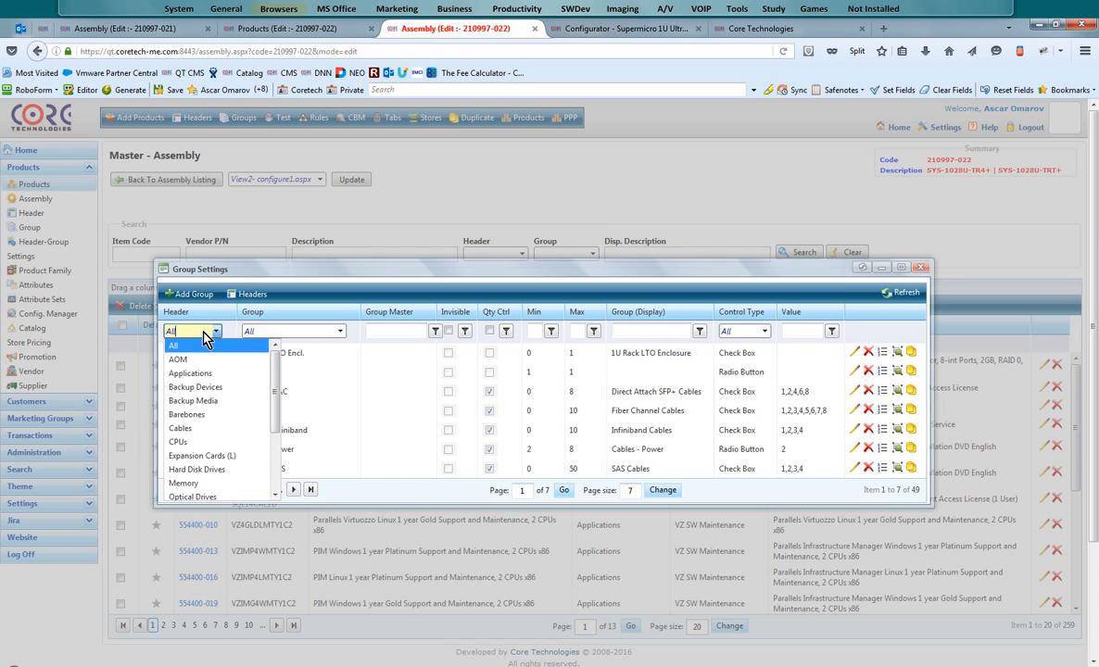
pyautogui.click(208, 471)
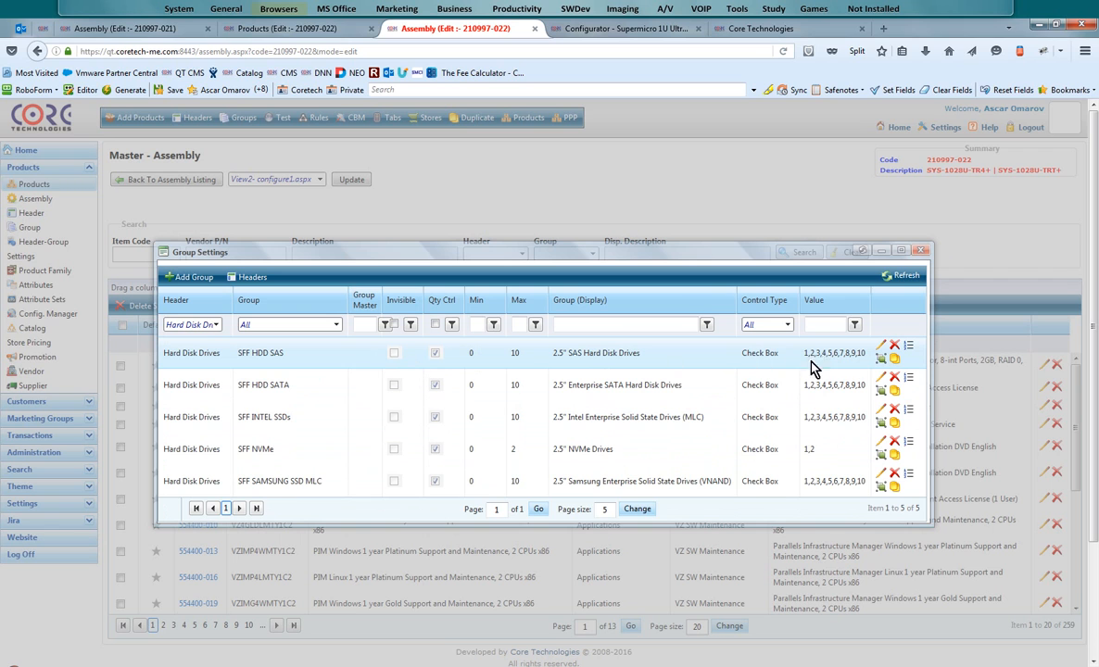
# Set the SFF HDD SAS group's maximum quantity to 8 and its values to 1,2,3,4,5,6,7,8, and update the group.
pyautogui.click(881, 347)
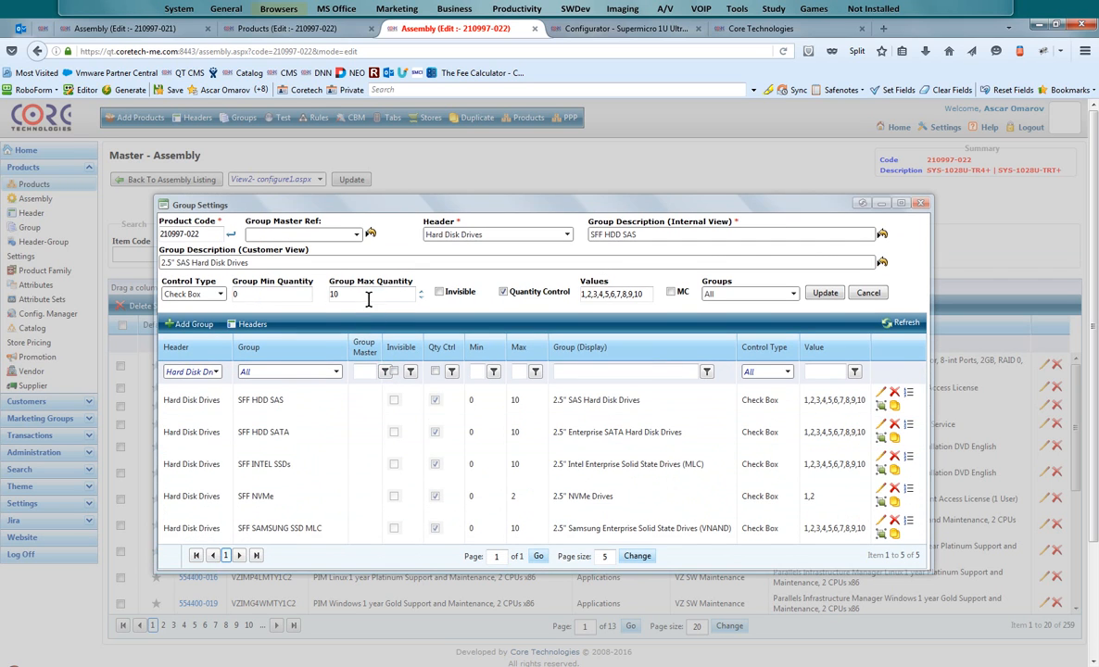
pyautogui.click(370, 294)
pyautogui.write('8')
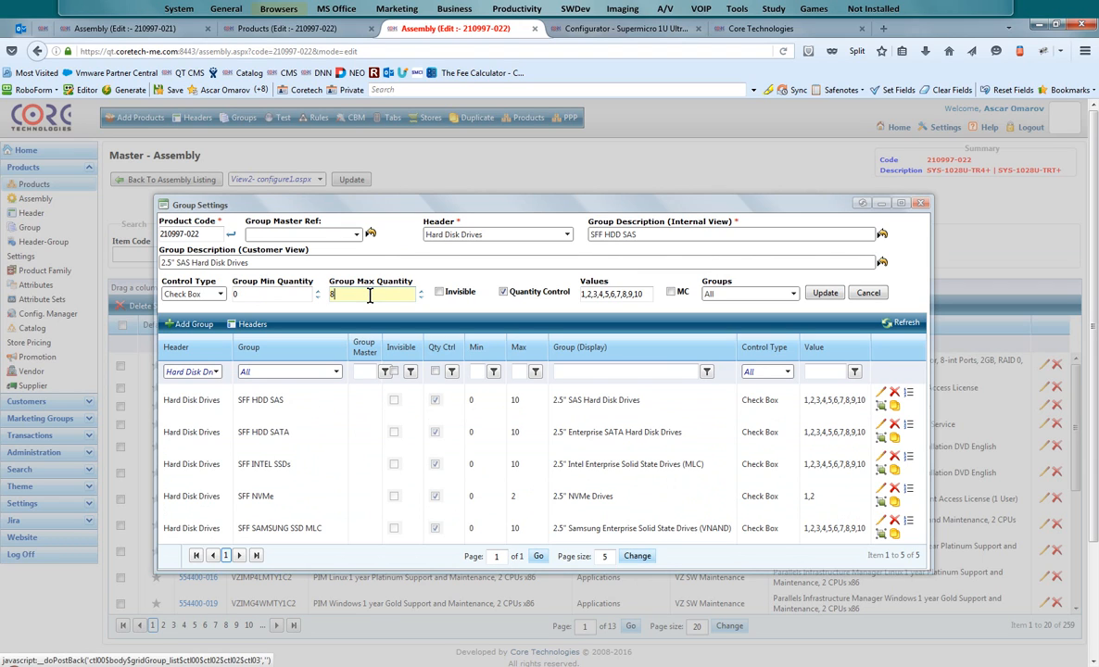
pyautogui.click(646, 294)
pyautogui.press('BackSpace')
pyautogui.press('BackSpace')
pyautogui.press('BackSpace')
pyautogui.press('BackSpace')
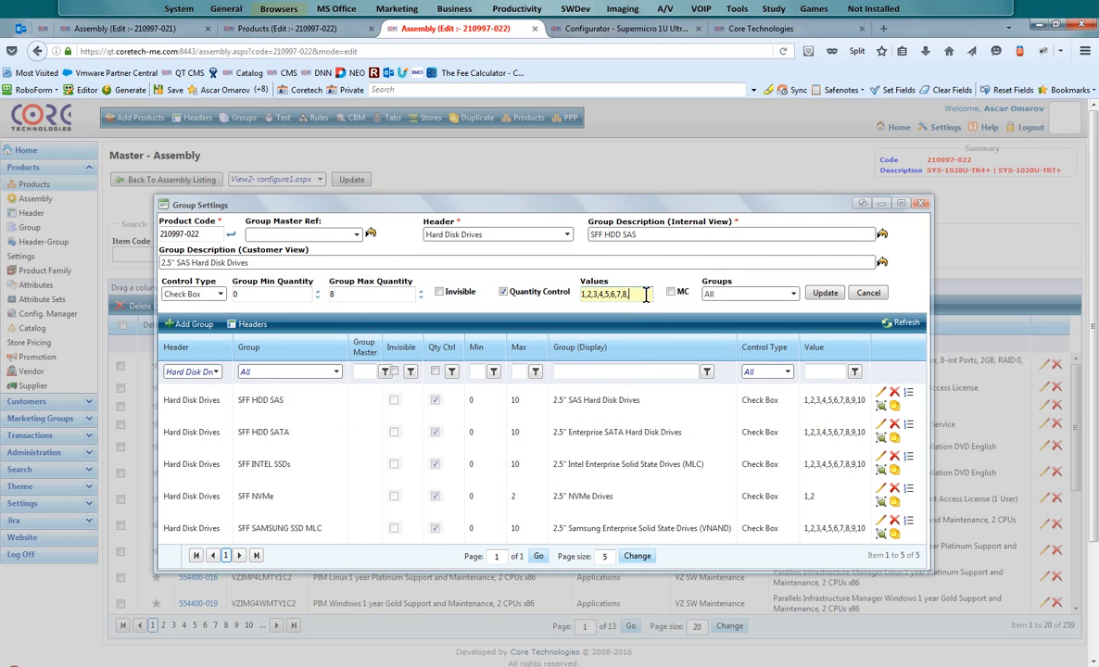
pyautogui.press('BackSpace')
pyautogui.click(829, 296)
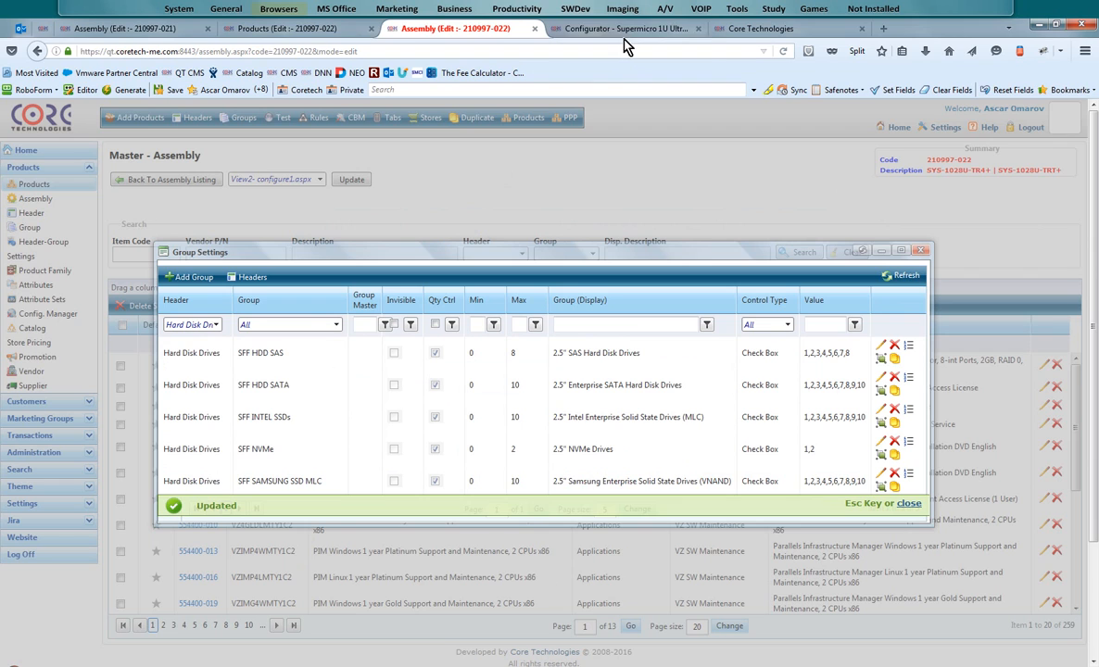
# Reload the test configurator, then replace the 500GB Enterprise SATA 7.2K drive selection with 8 of the 450GB SAS 15K drives.
pyautogui.click(625, 31)
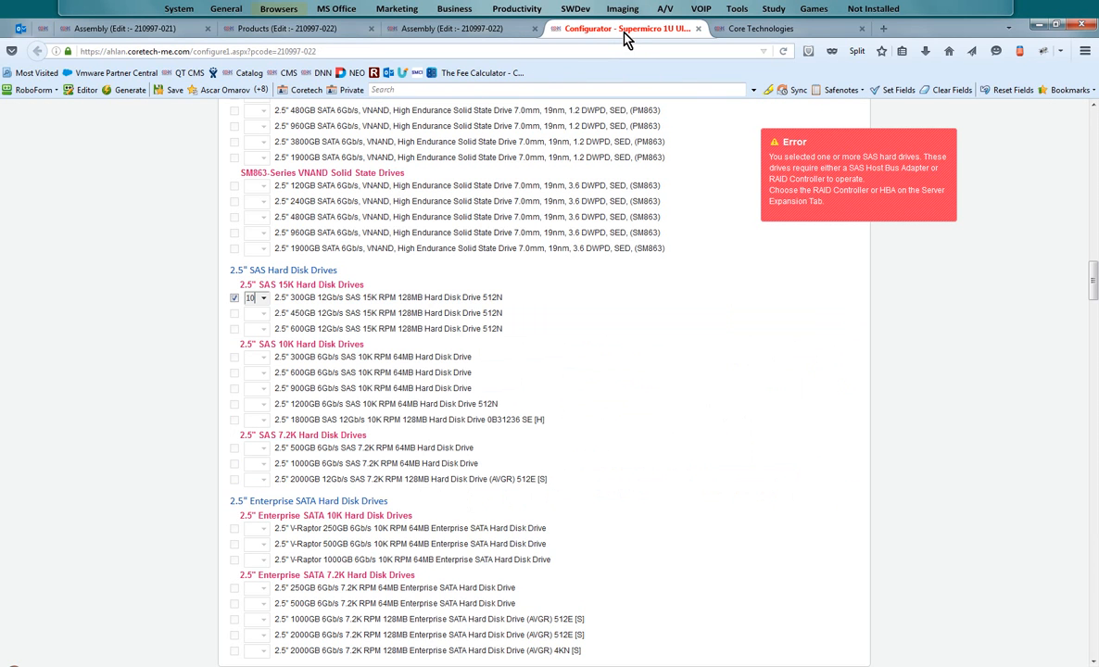
pyautogui.press('F5')
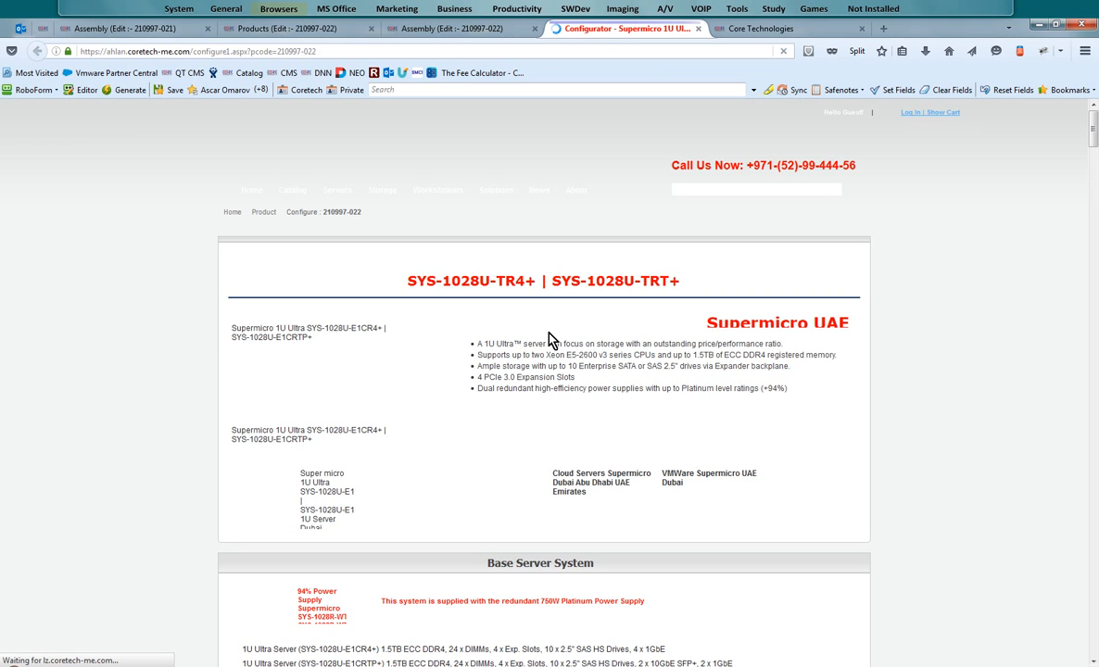
pyautogui.scroll(-10, 548, 338)
pyautogui.scroll(-5, 550, 338)
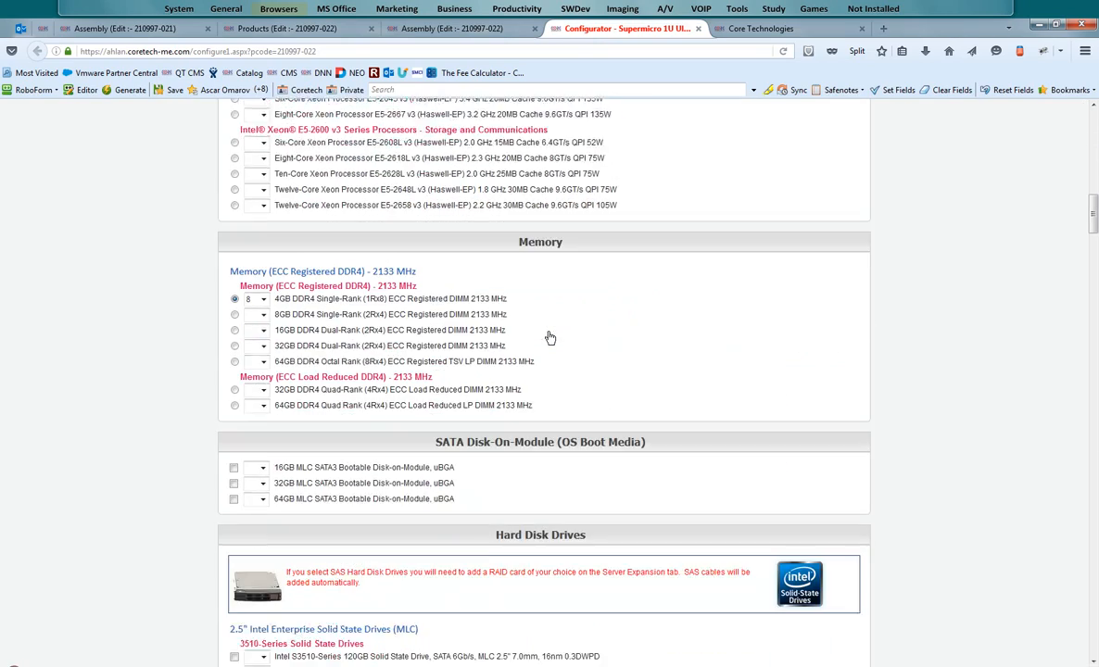
pyautogui.scroll(-3, 550, 338)
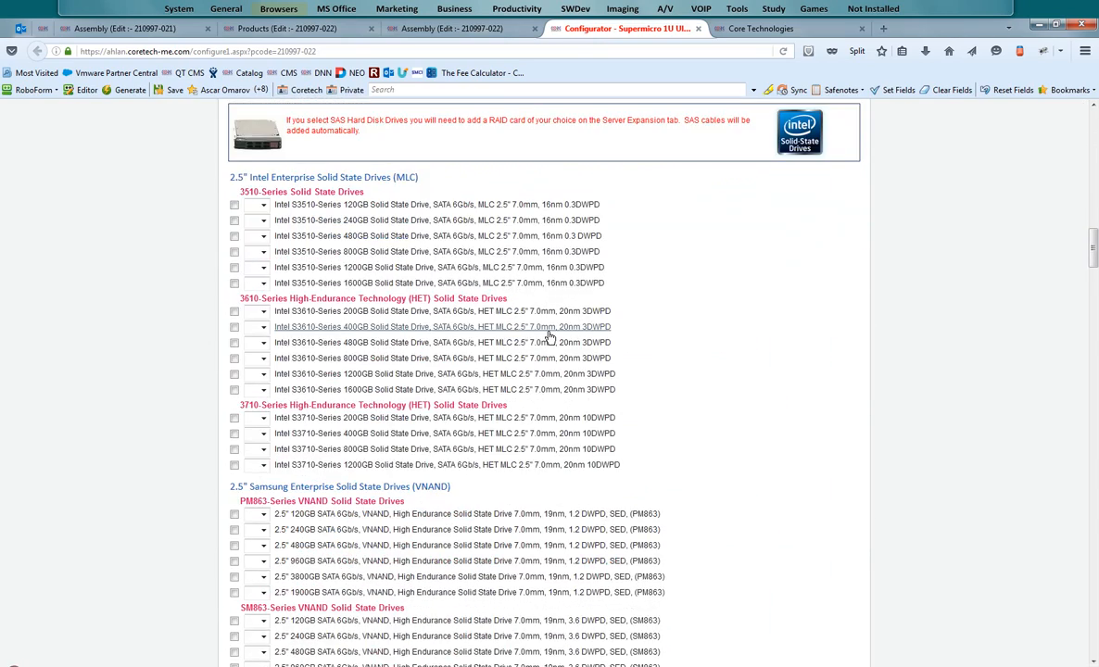
pyautogui.scroll(-5, 550, 339)
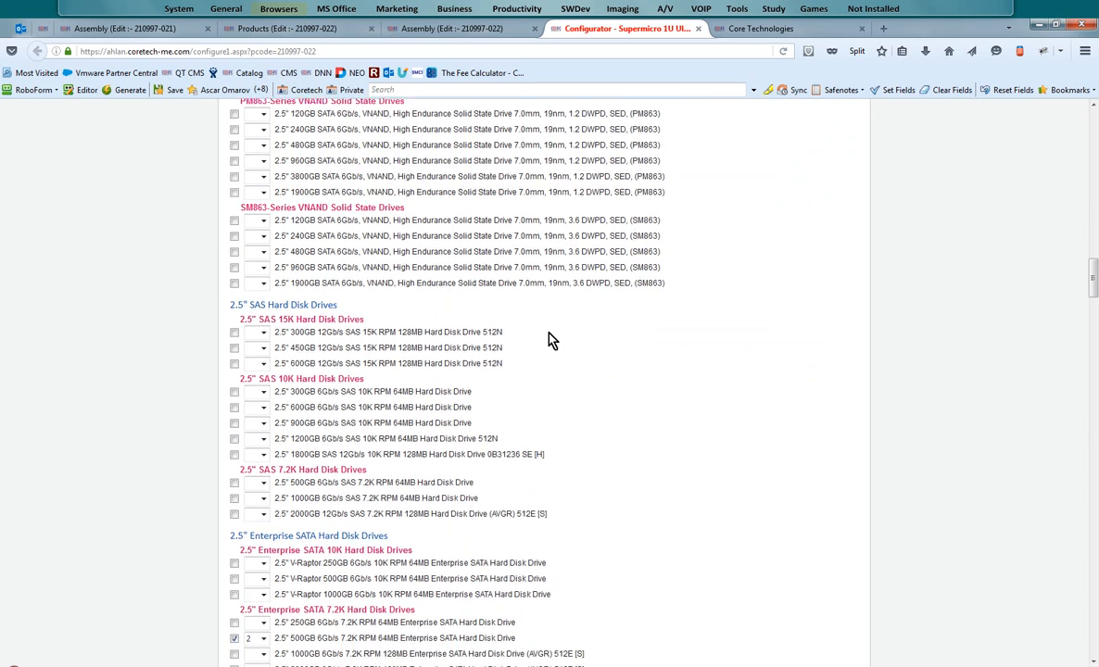
pyautogui.scroll(-3, 537, 344)
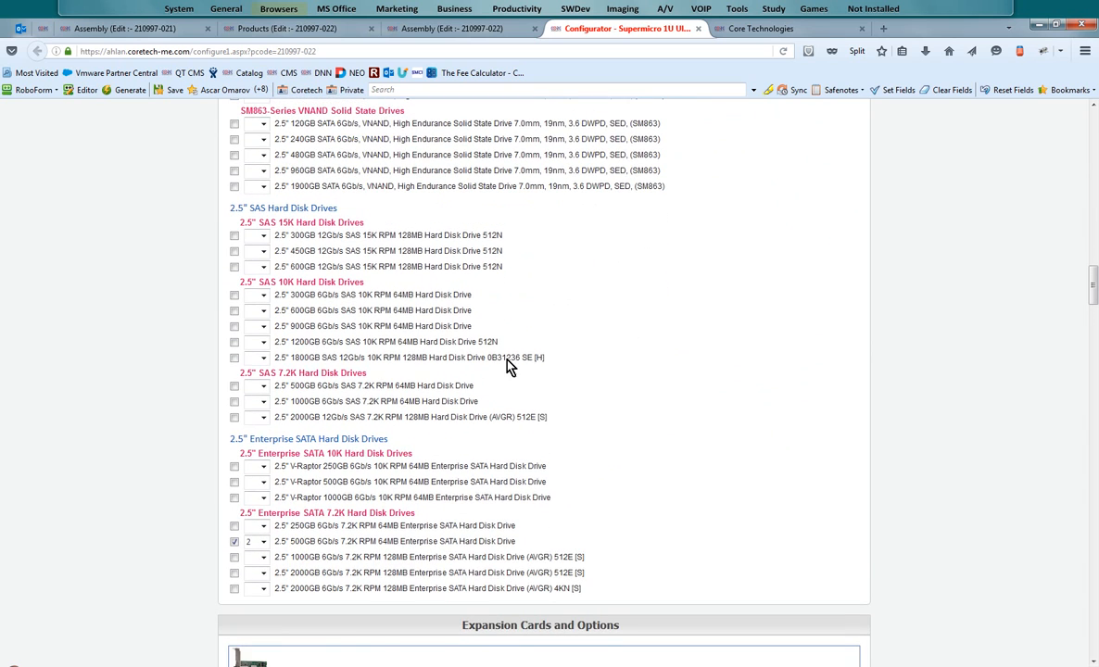
pyautogui.scroll(-1, 508, 368)
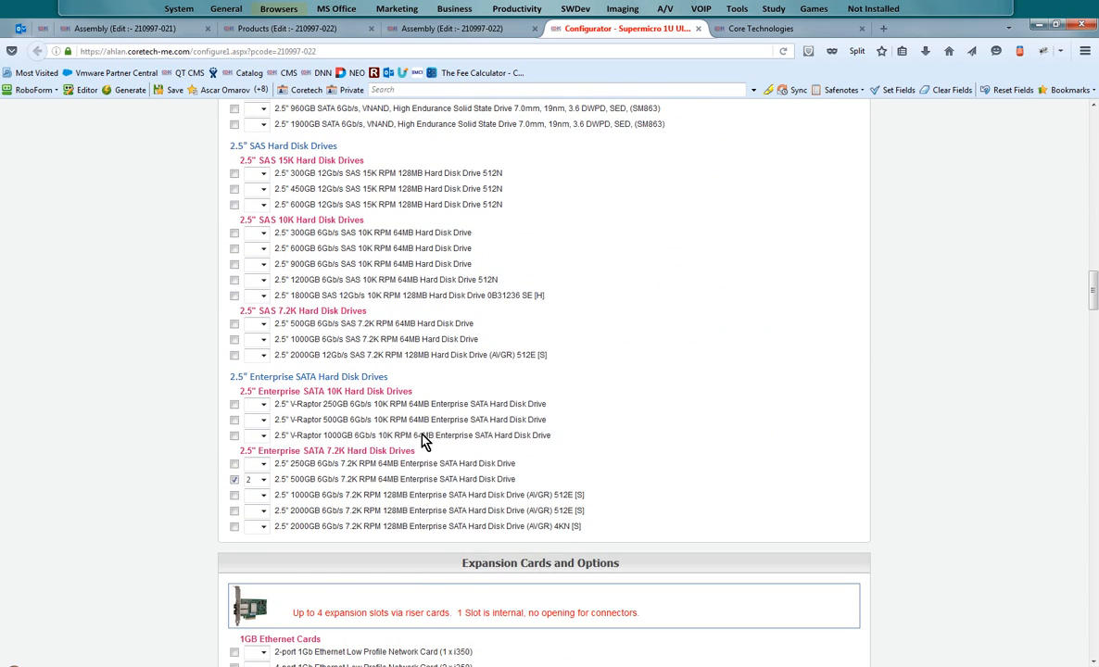
pyautogui.click(236, 480)
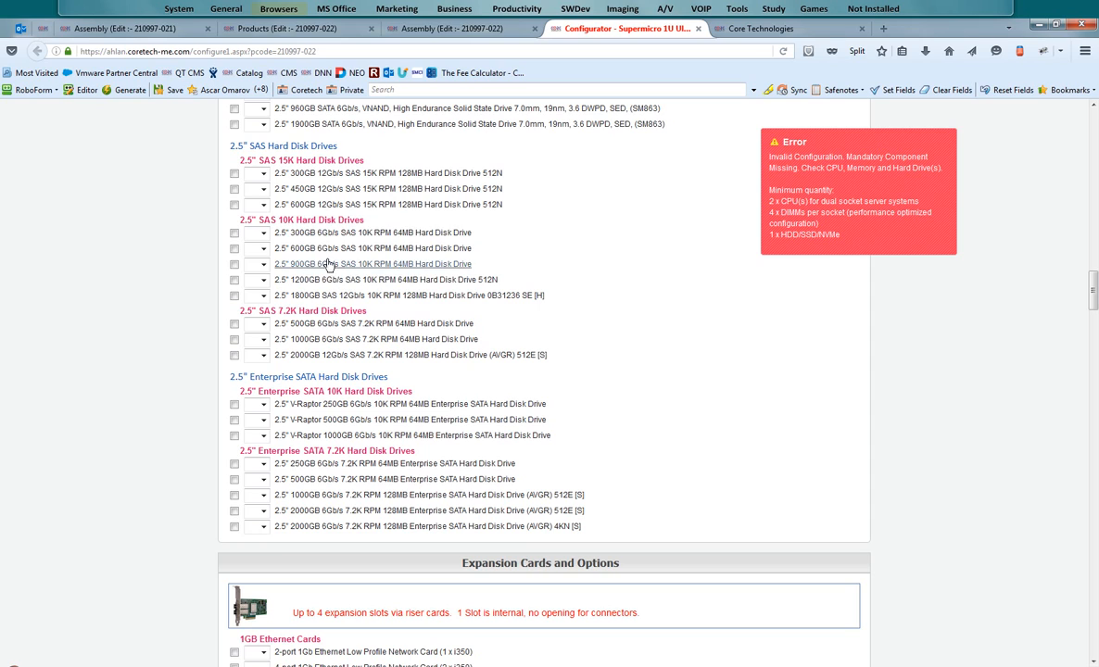
pyautogui.click(254, 188)
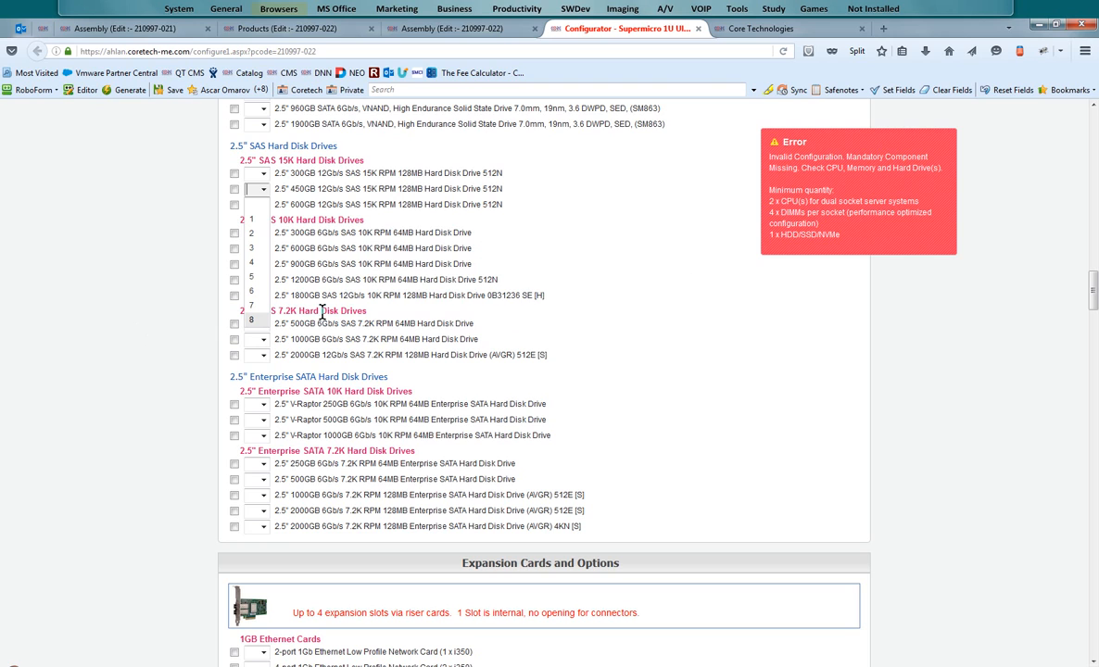
pyautogui.click(253, 321)
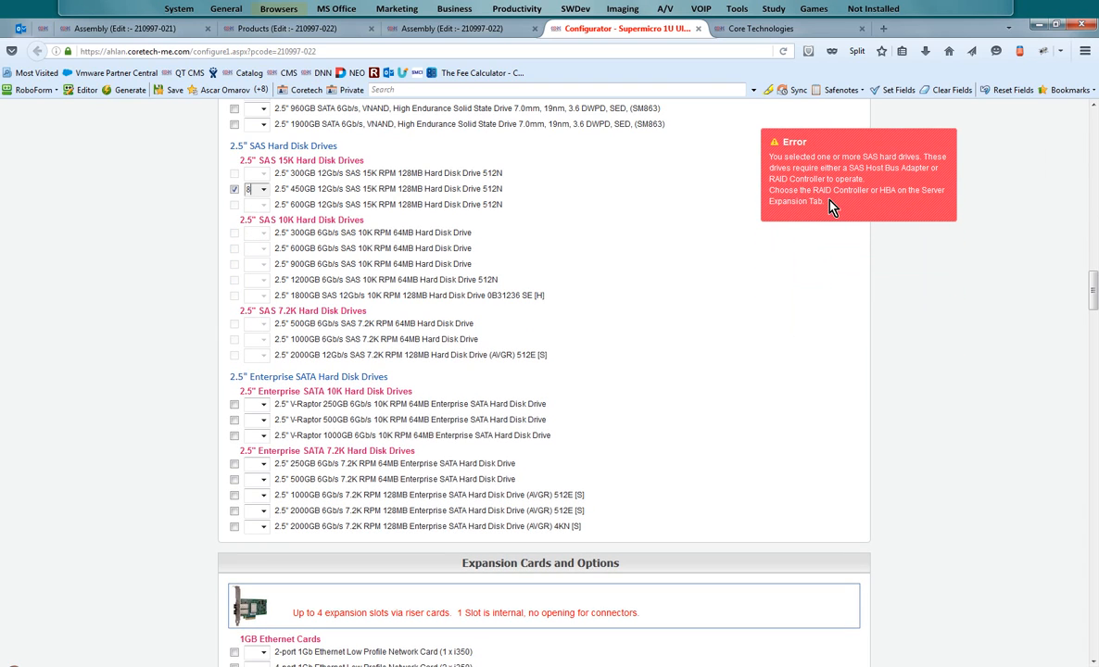
# Select the SAS 12 Gb/s ROC3108 RAID controller with 2GB and PCIe 3.0 x8, and review the configurator page back up to its heading.
pyautogui.scroll(-10, 563, 407)
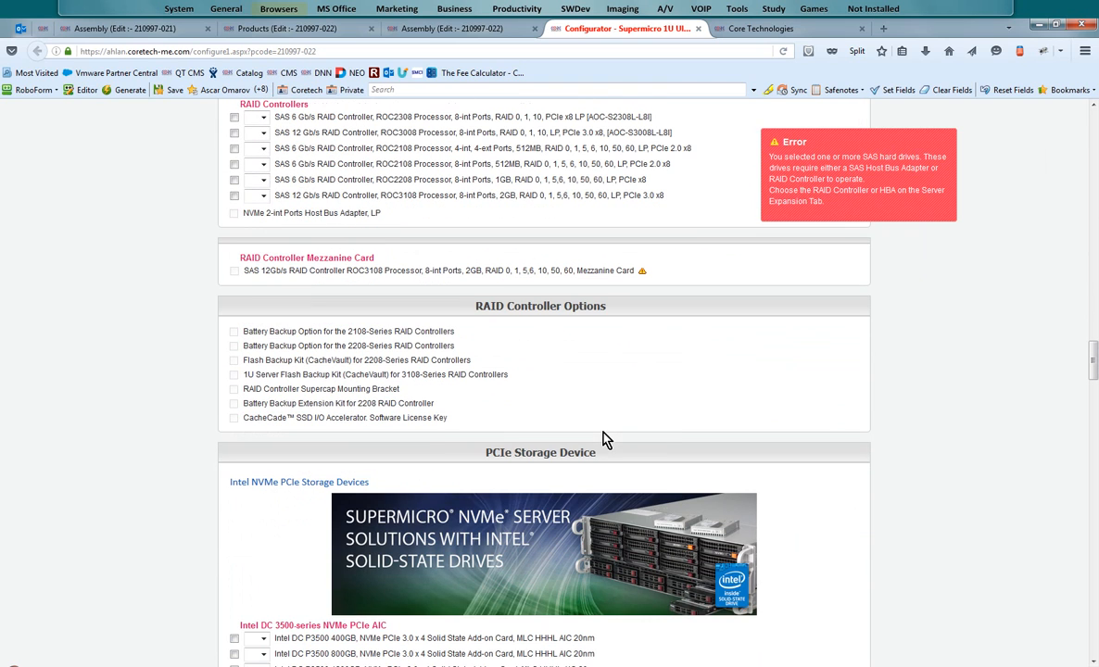
pyautogui.click(234, 196)
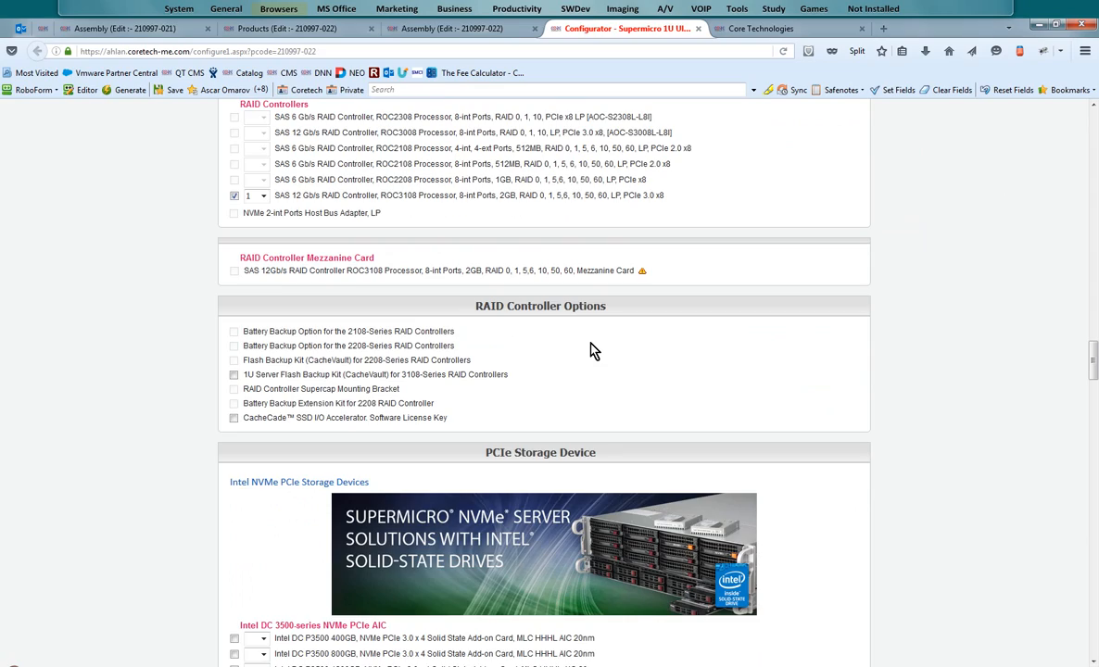
pyautogui.scroll(14, 594, 350)
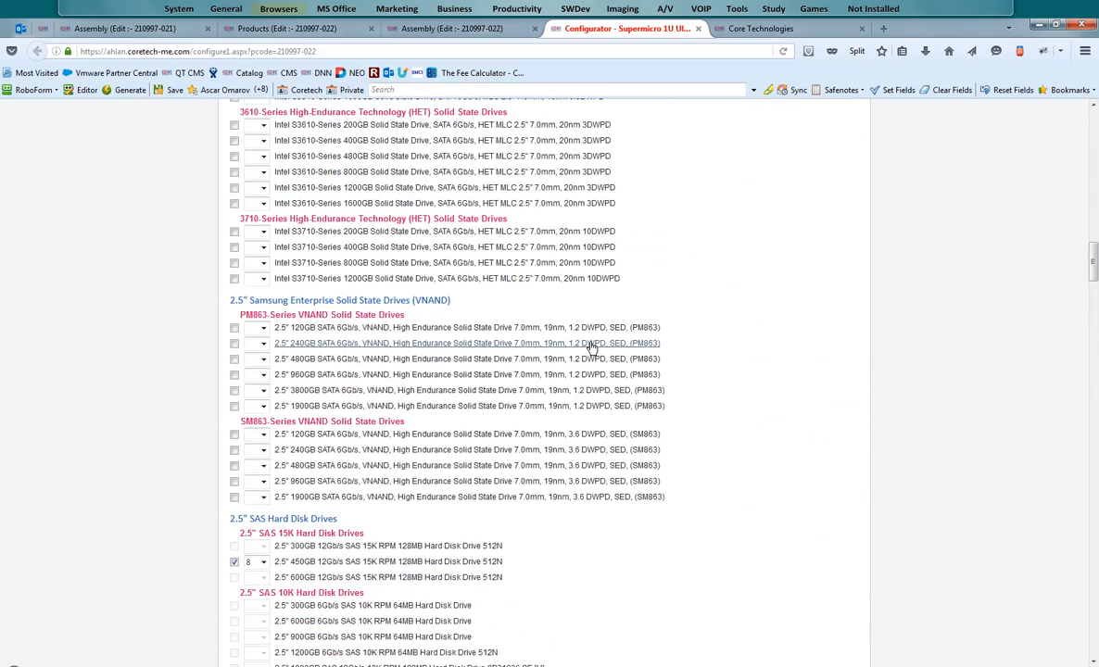
pyautogui.scroll(6, 591, 349)
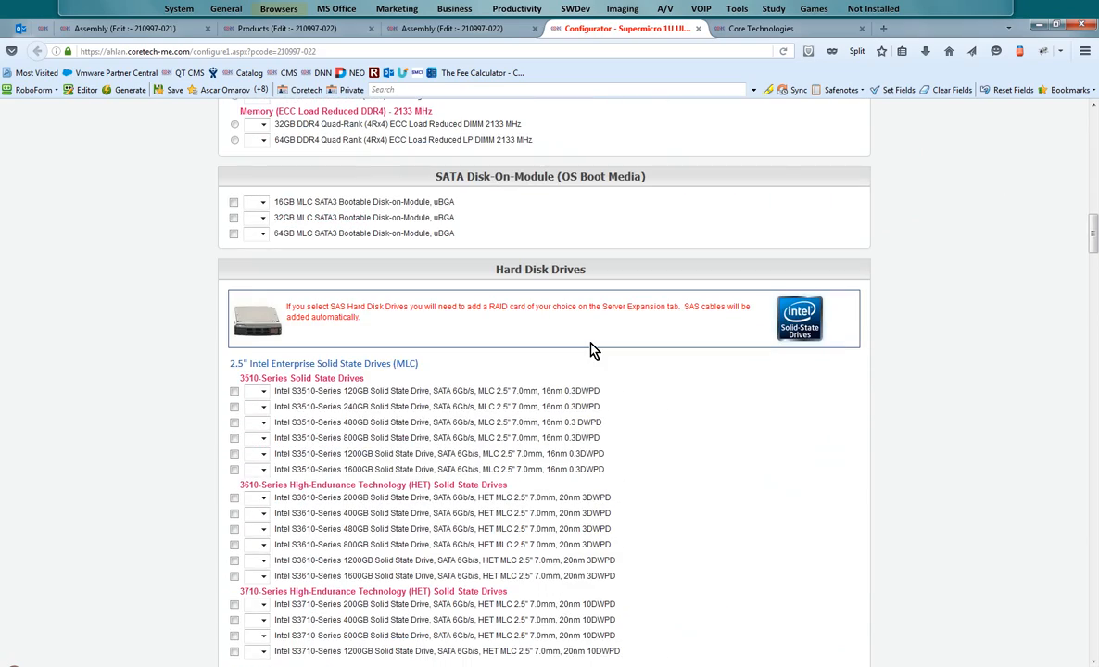
pyautogui.scroll(3, 594, 351)
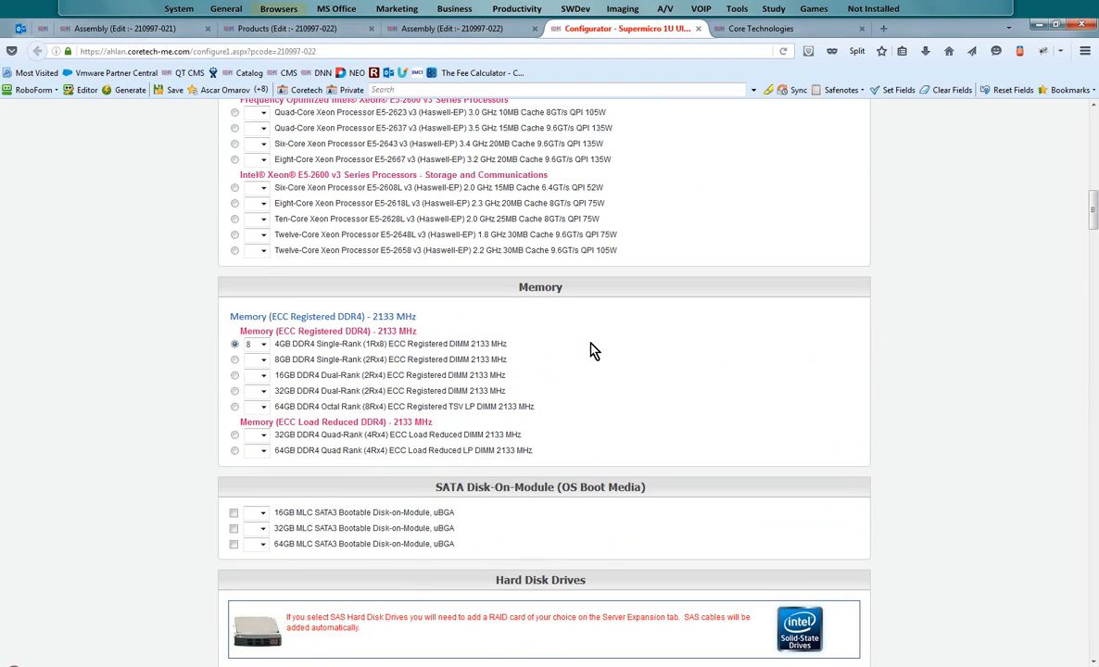
pyautogui.scroll(8, 594, 350)
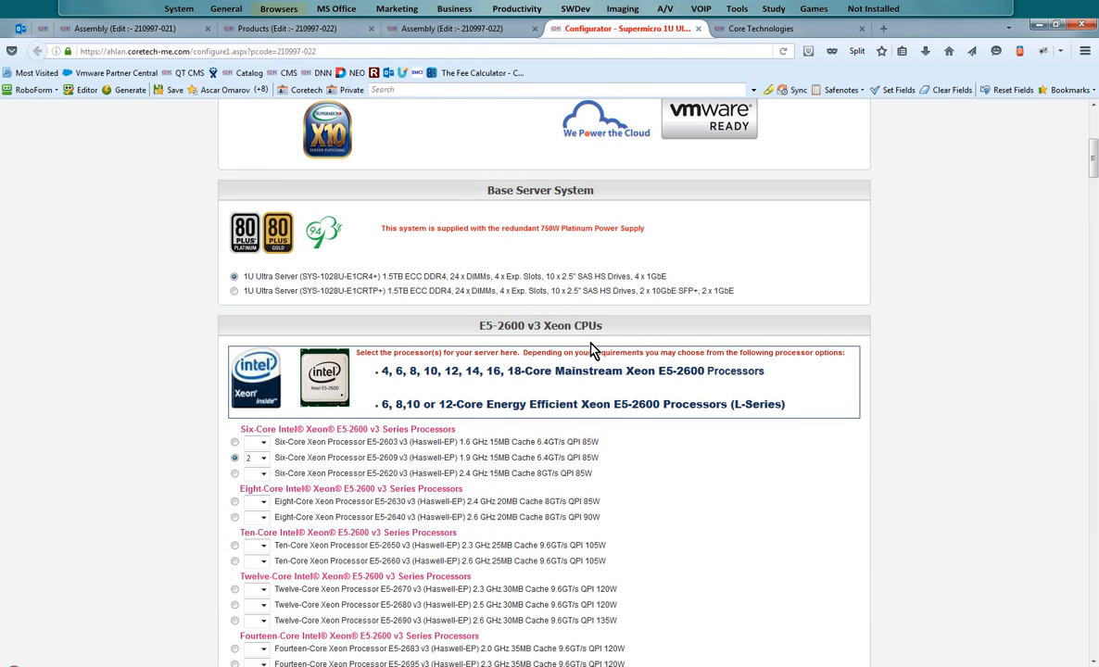
pyautogui.scroll(3, 594, 350)
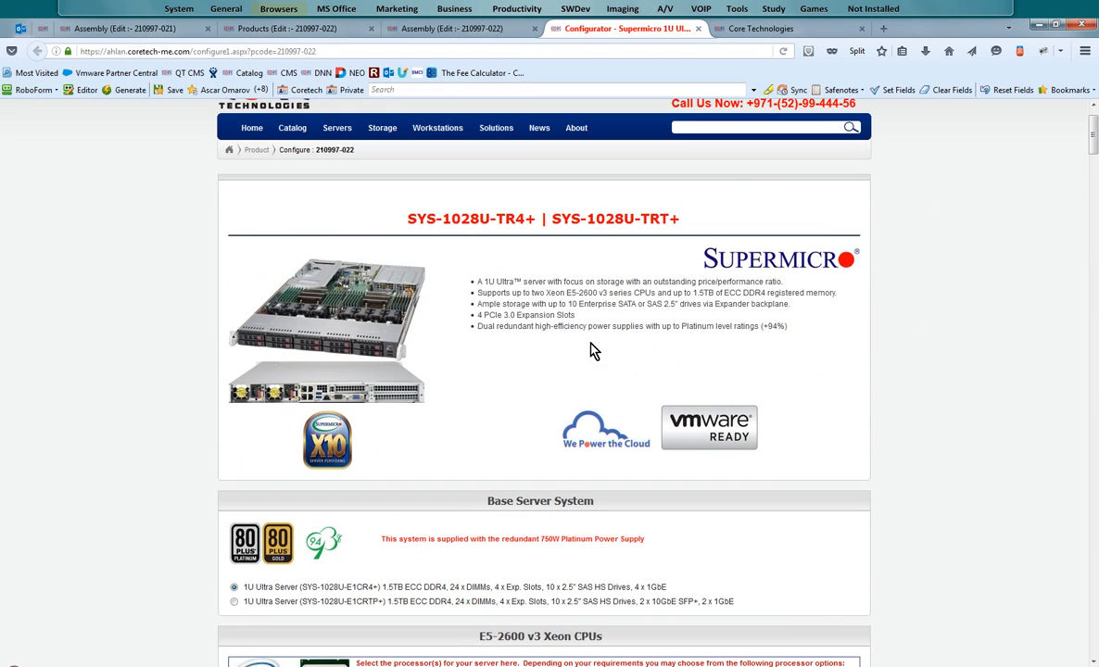